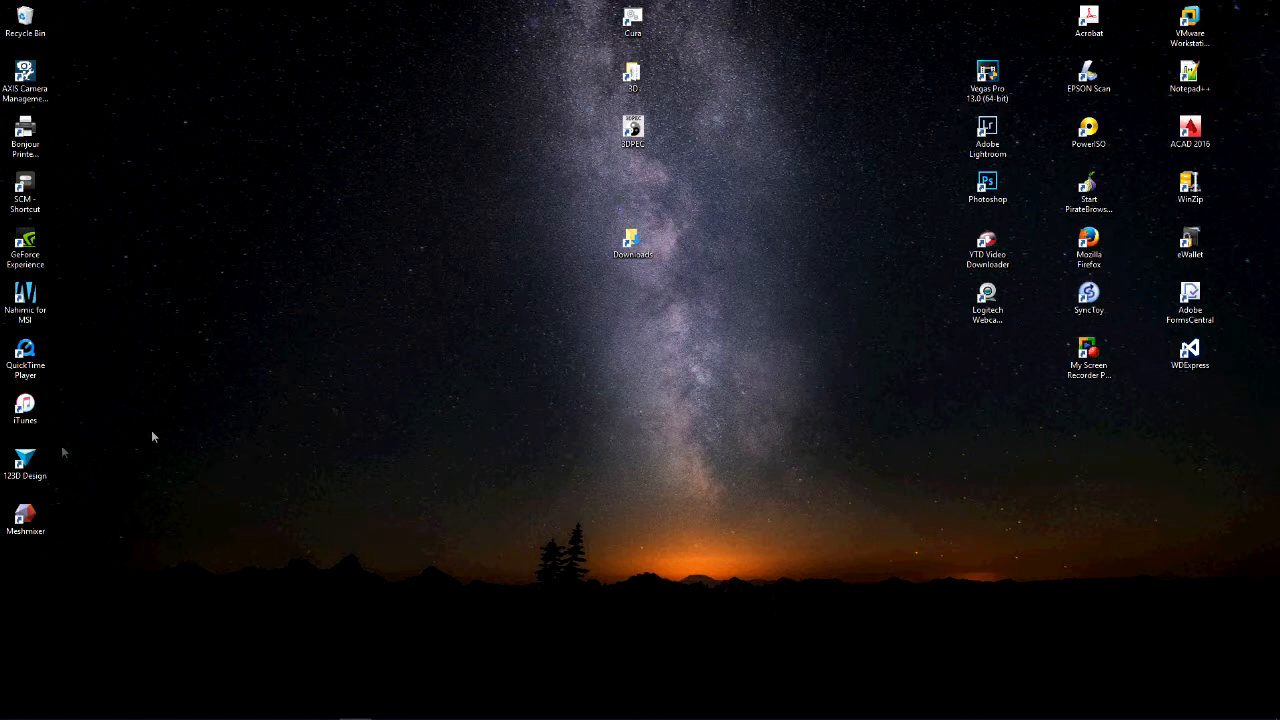
Open 123D Design, dismiss the welcome screen and show the empty grid from the top
{"action": "double_click", "coordinate": [24, 462]}
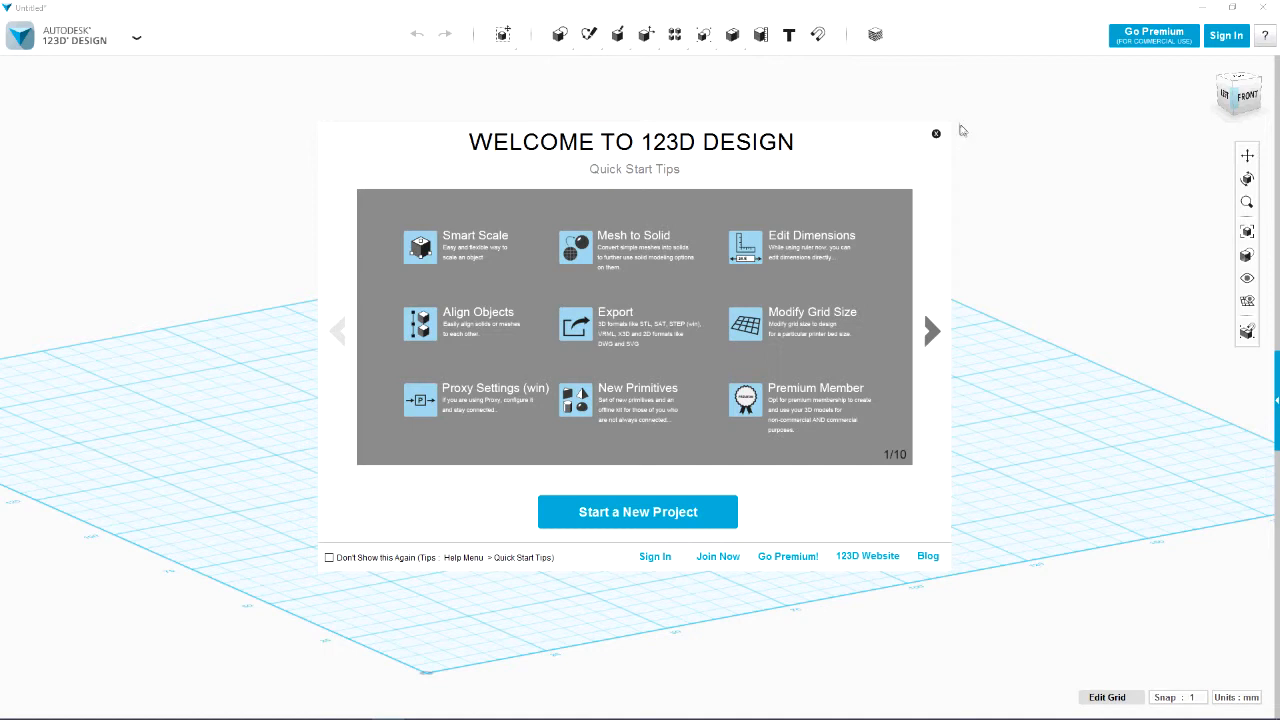
{"action": "left_click", "coordinate": [937, 136]}
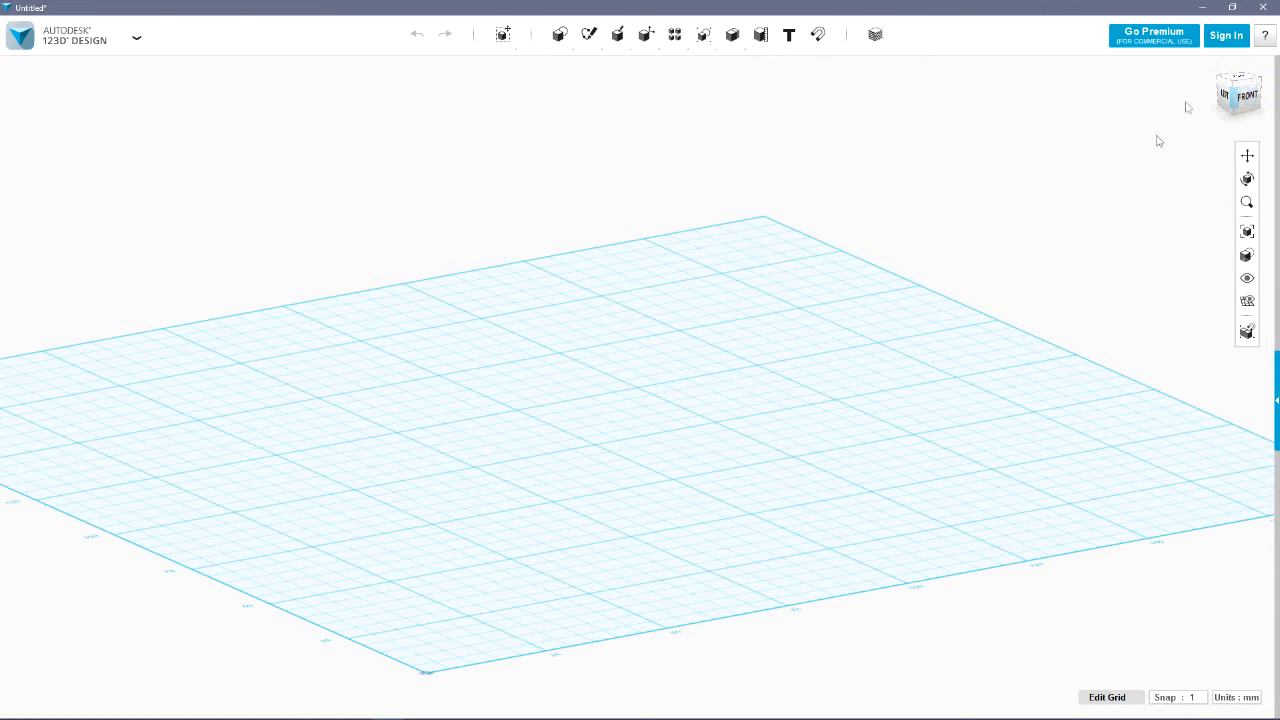
{"action": "left_click", "coordinate": [1239, 82]}
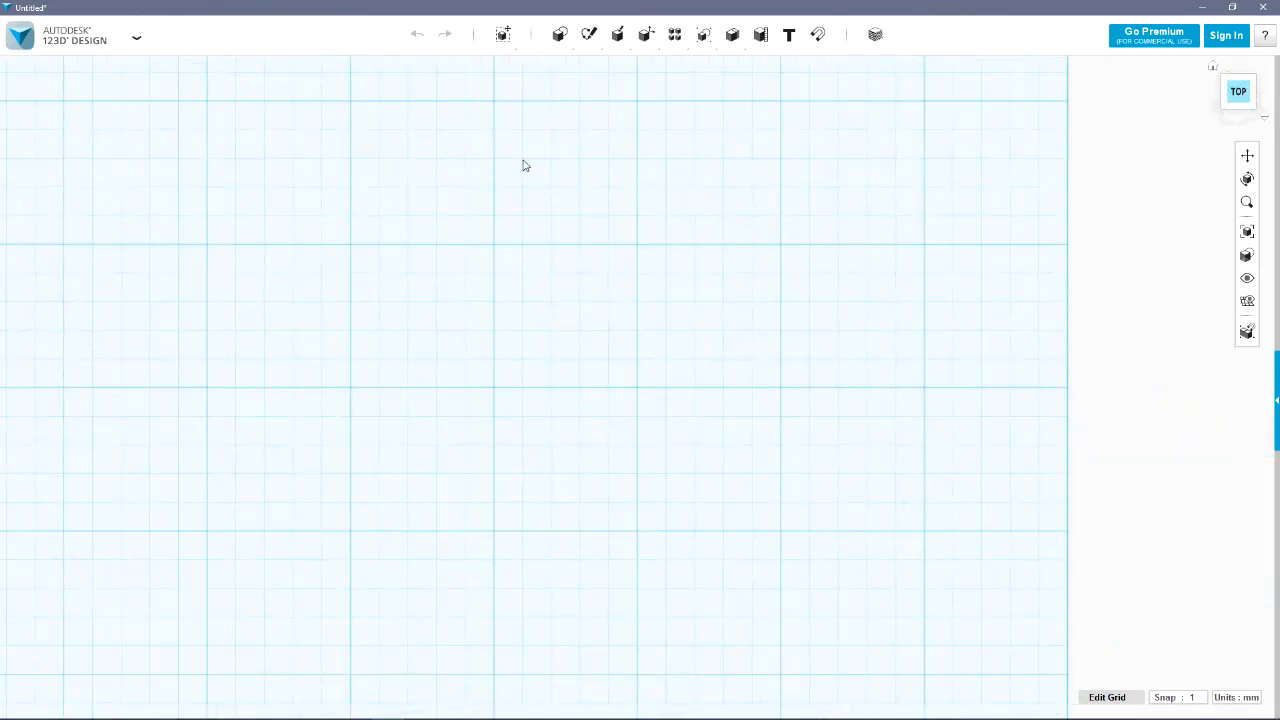
Sketch a circle 9 mm in diameter on the grid, centred on a major grid intersection
{"action": "mouse_move", "coordinate": [590, 39]}
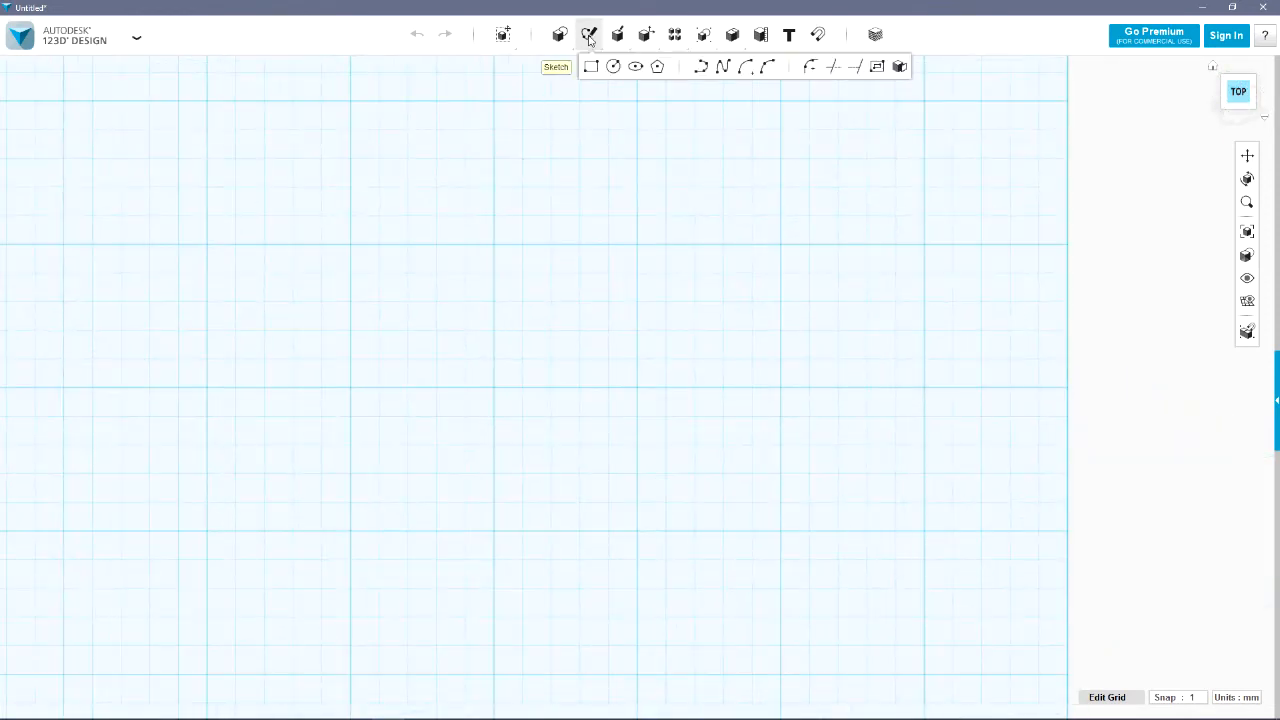
{"action": "left_click", "coordinate": [613, 67]}
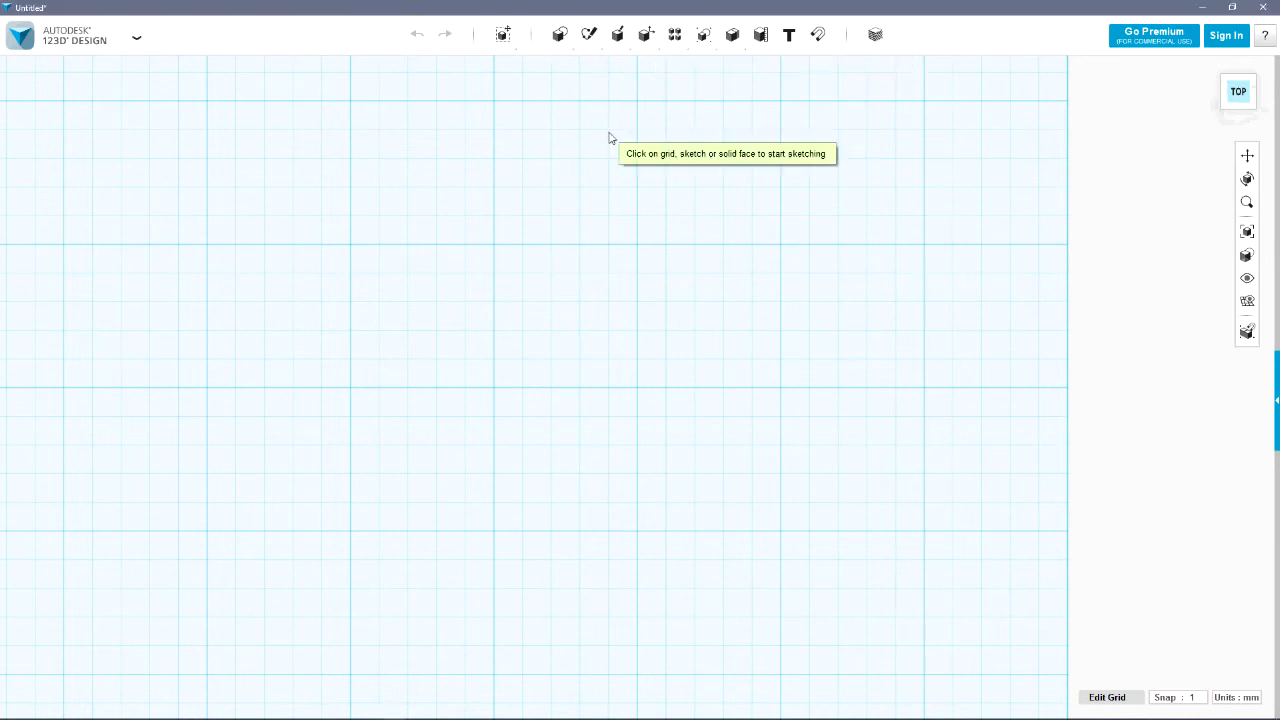
{"action": "left_click", "coordinate": [403, 303]}
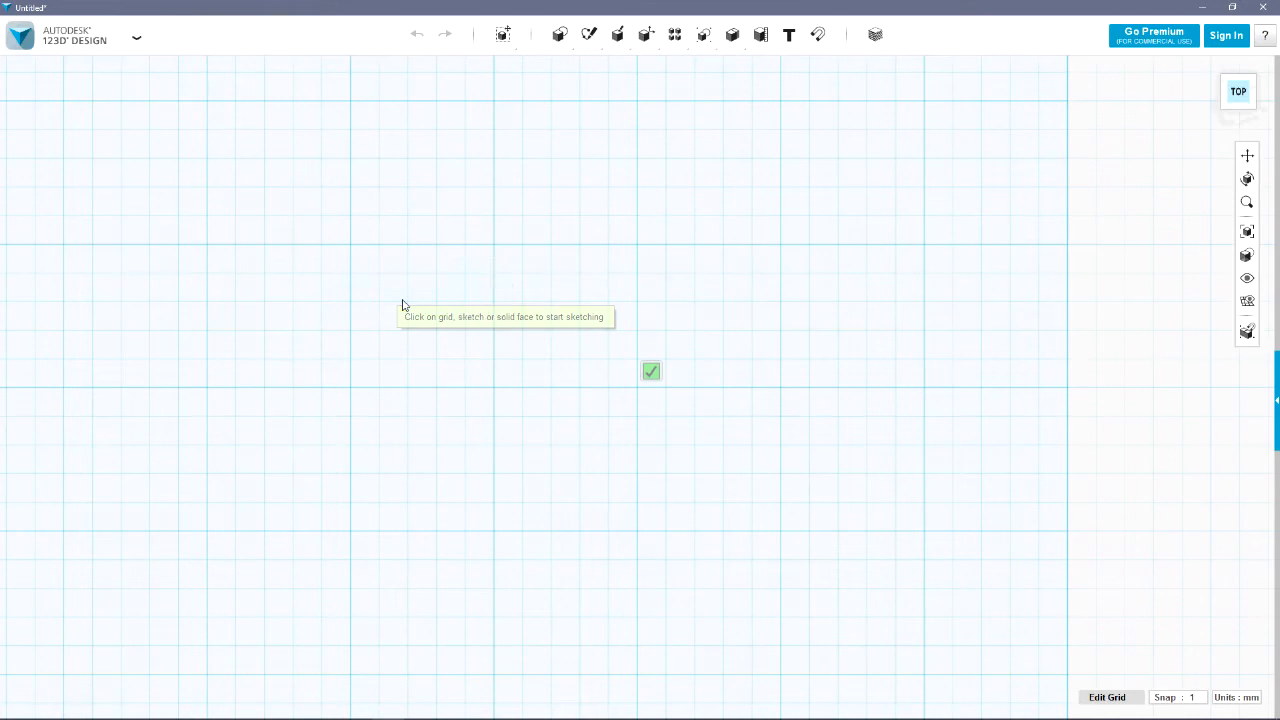
{"action": "left_click", "coordinate": [350, 245]}
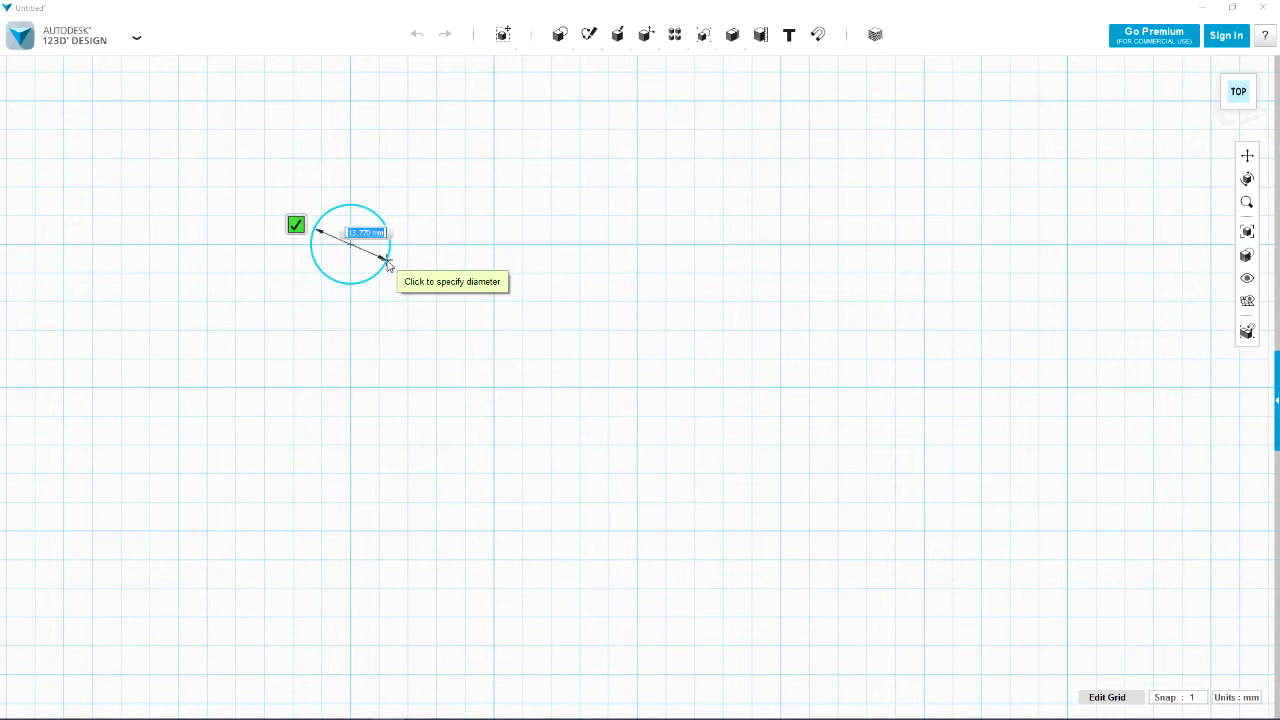
{"action": "type", "text": "9#"}
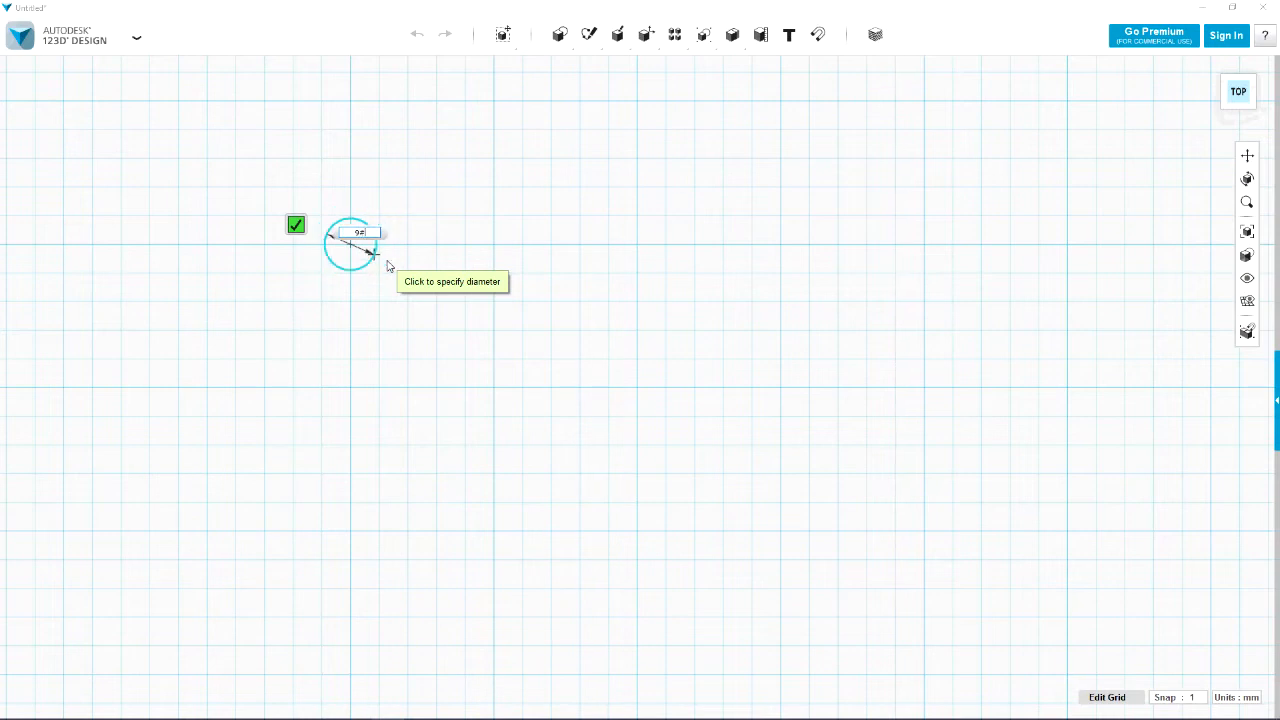
{"action": "key", "text": "BackSpace"}
{"action": "key", "text": "Tab"}
{"action": "key", "text": "Return"}
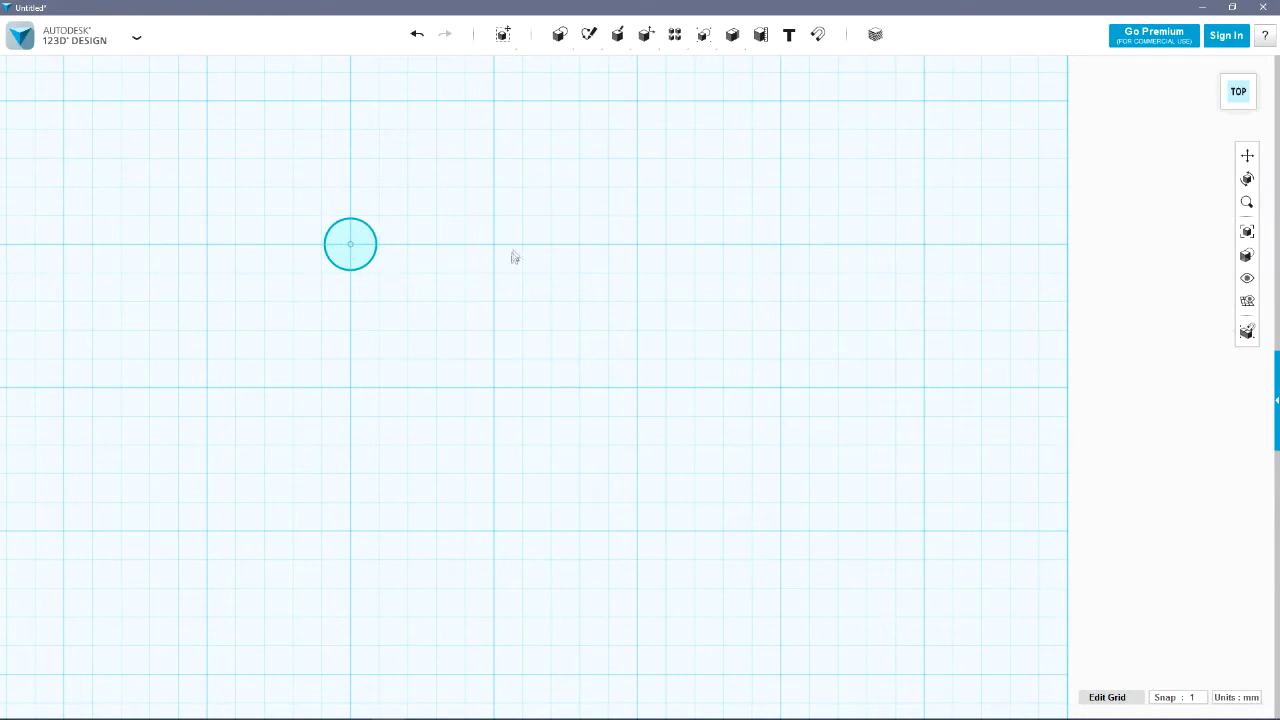
Sketch a second circle 54 mm in diameter, concentric with the 9 mm circle
{"action": "mouse_move", "coordinate": [552, 42]}
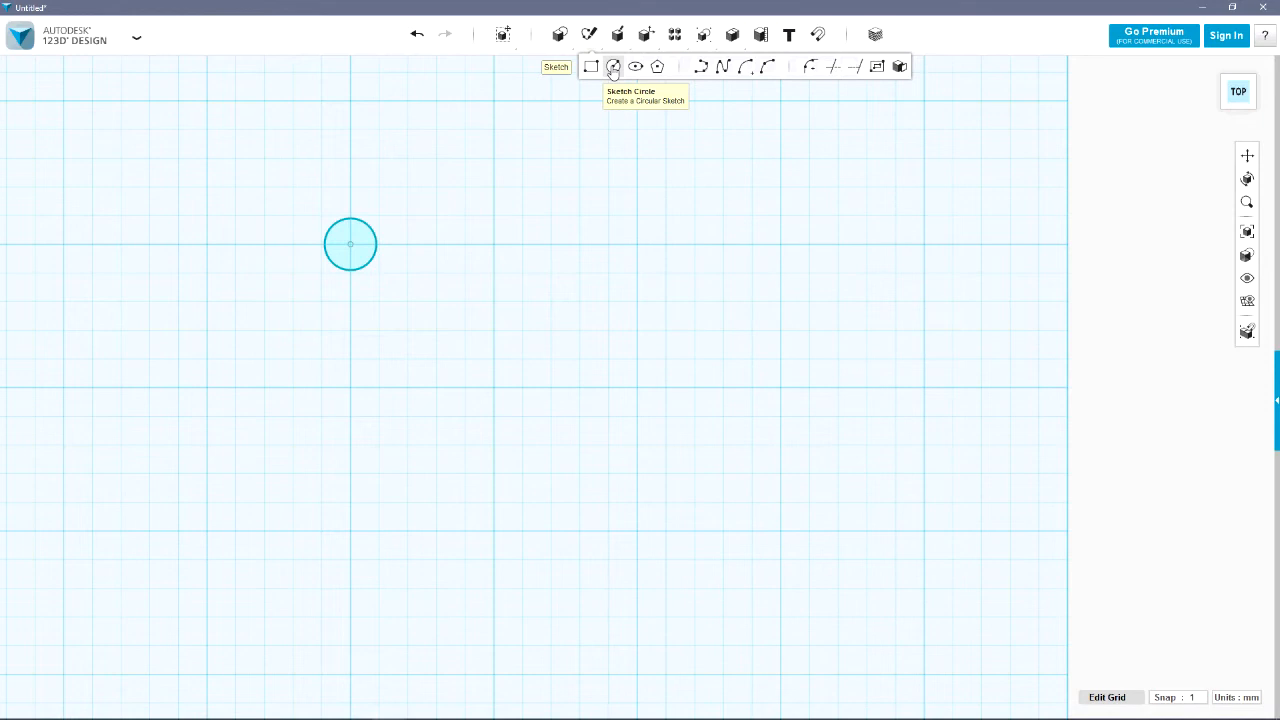
{"action": "left_click", "coordinate": [613, 67]}
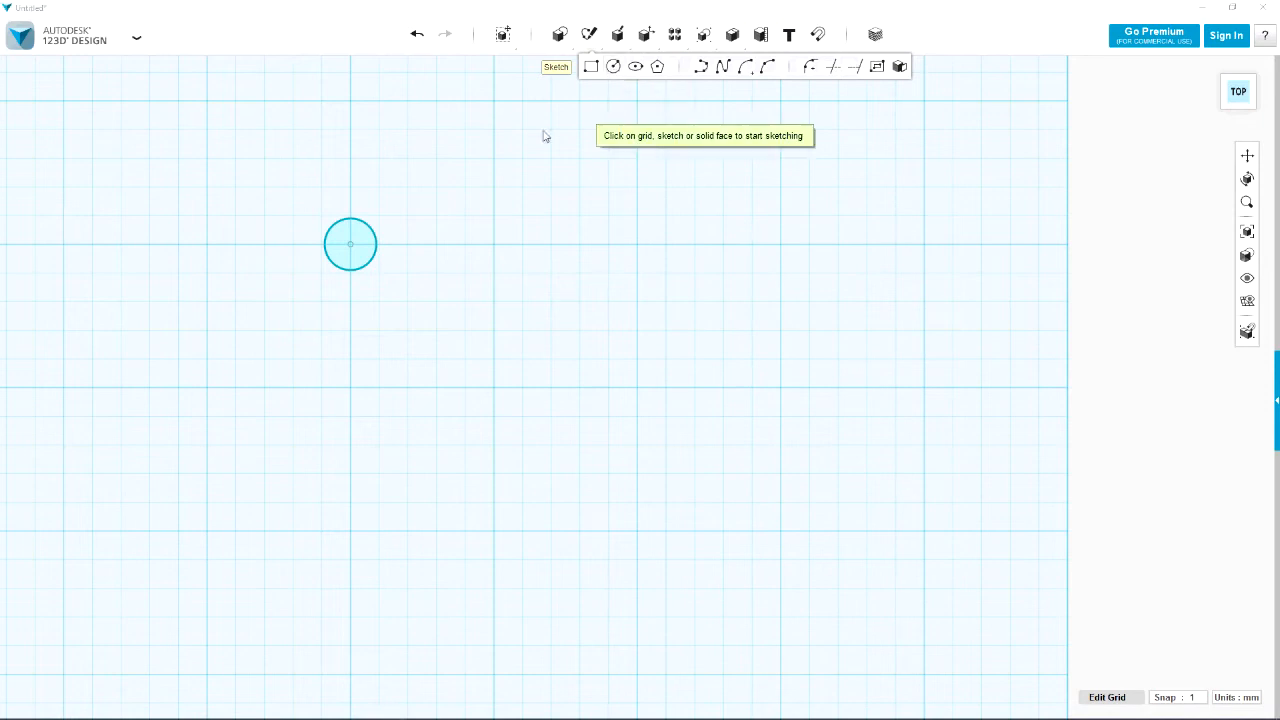
{"action": "left_click", "coordinate": [432, 161]}
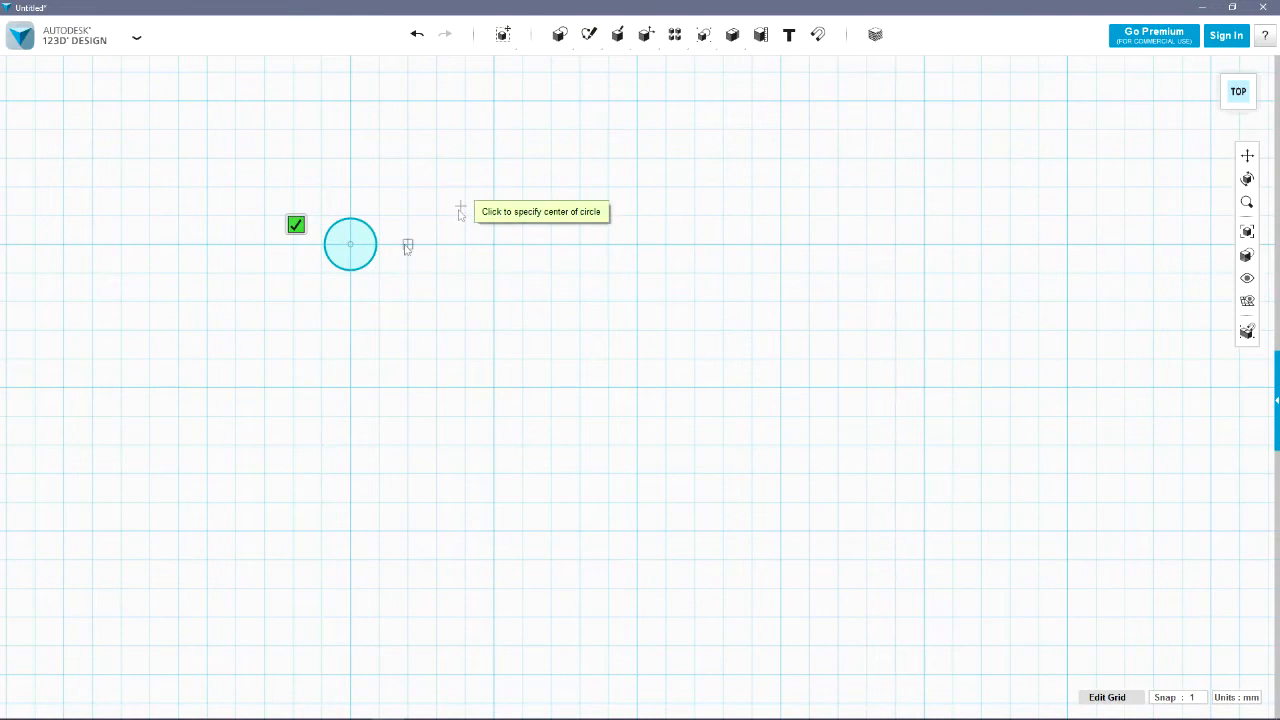
{"action": "left_click", "coordinate": [350, 244]}
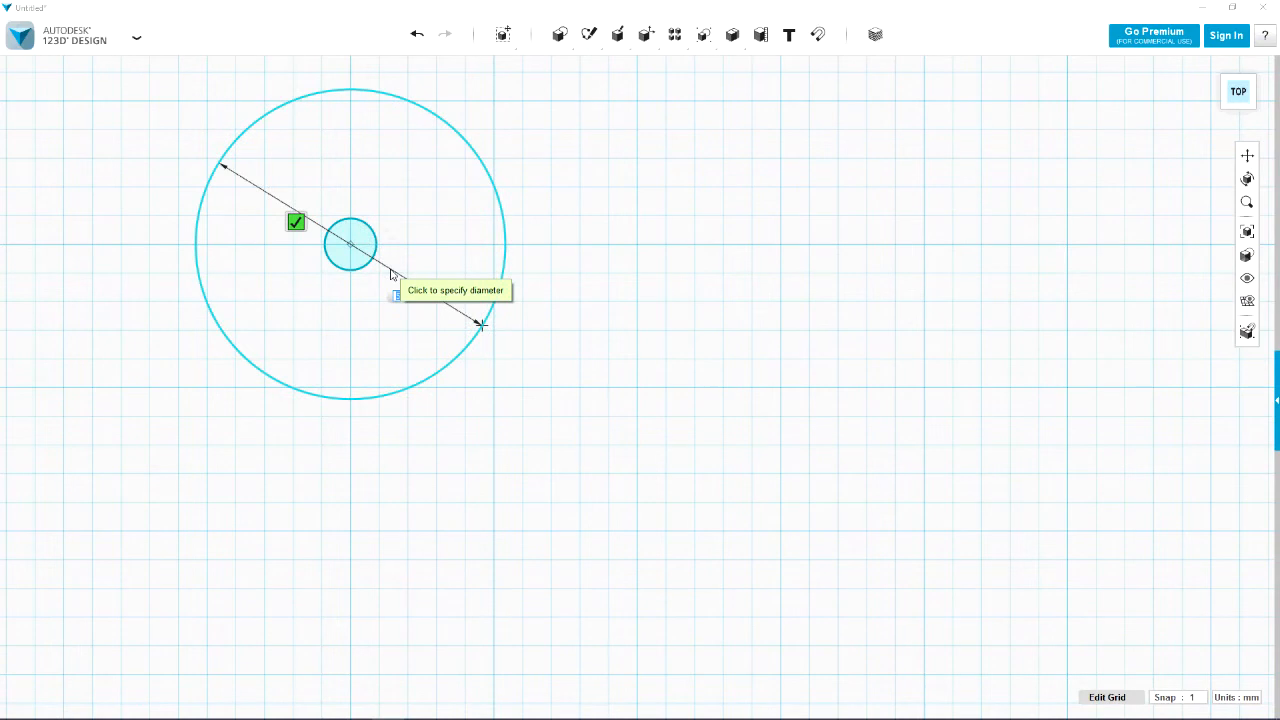
{"action": "key", "text": "Return"}
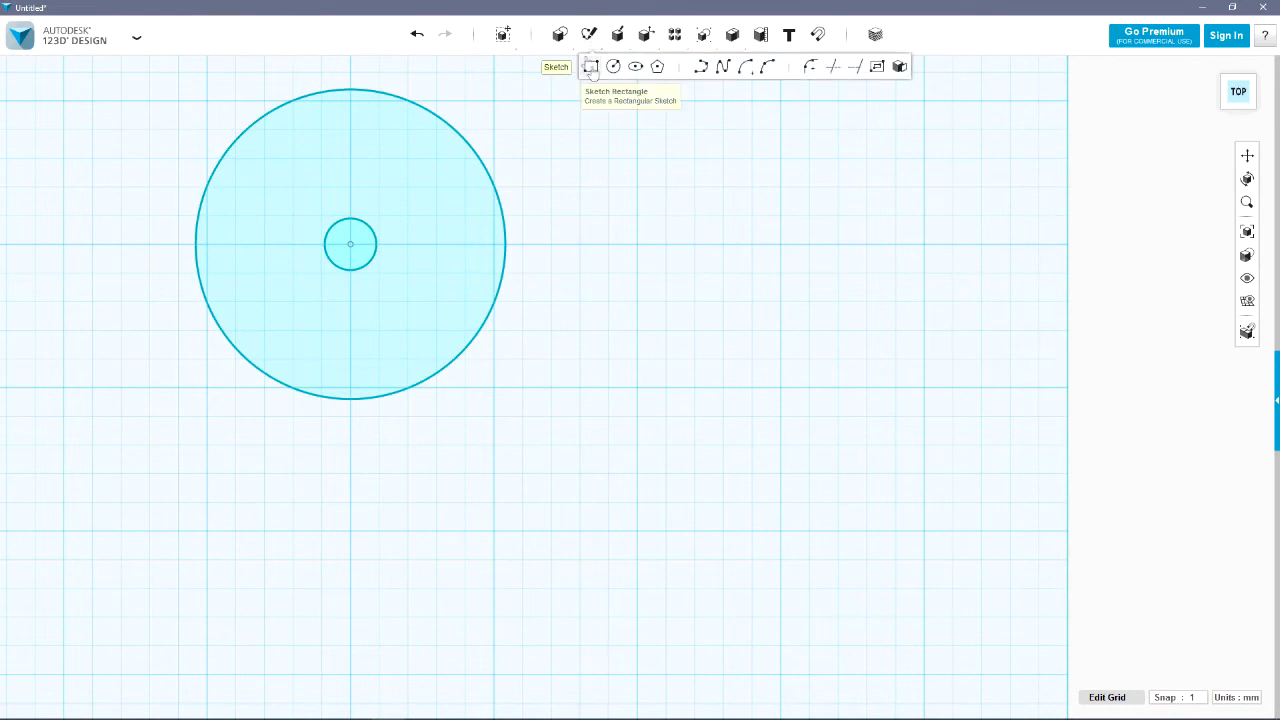
Sketch a third, outer circle 90 mm in diameter around the same centre
{"action": "left_click", "coordinate": [613, 66]}
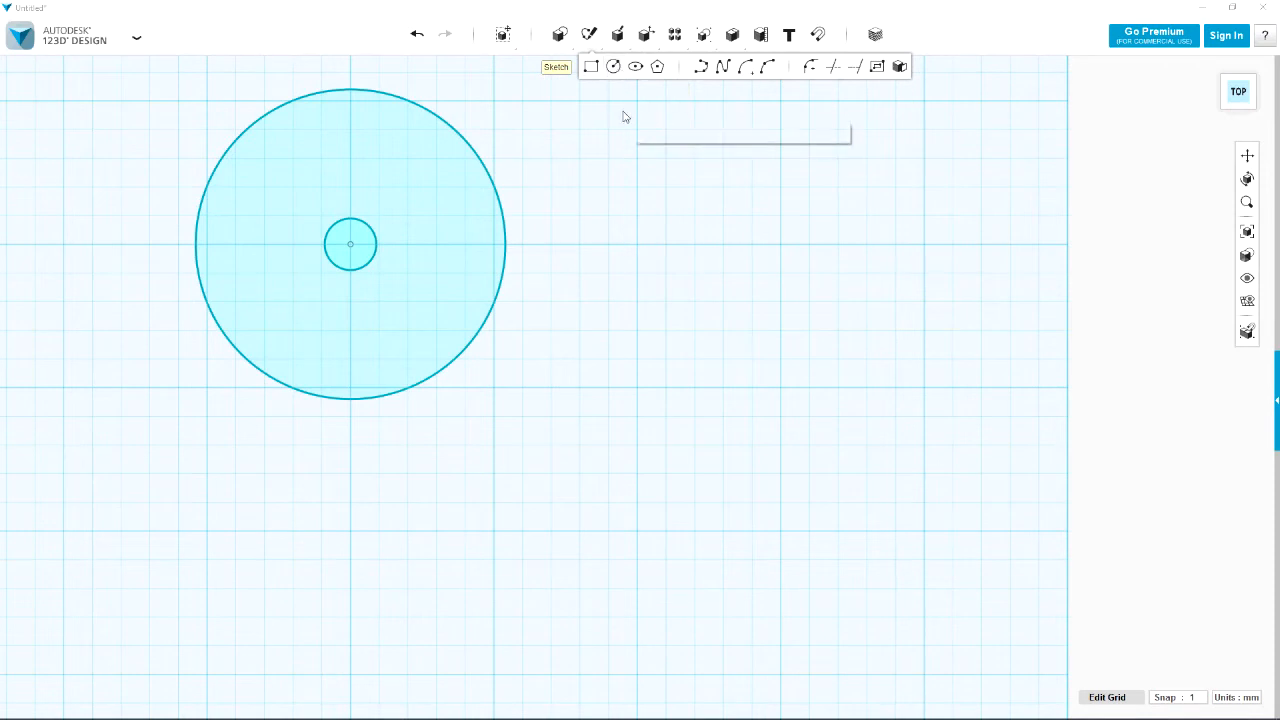
{"action": "left_click", "coordinate": [379, 238]}
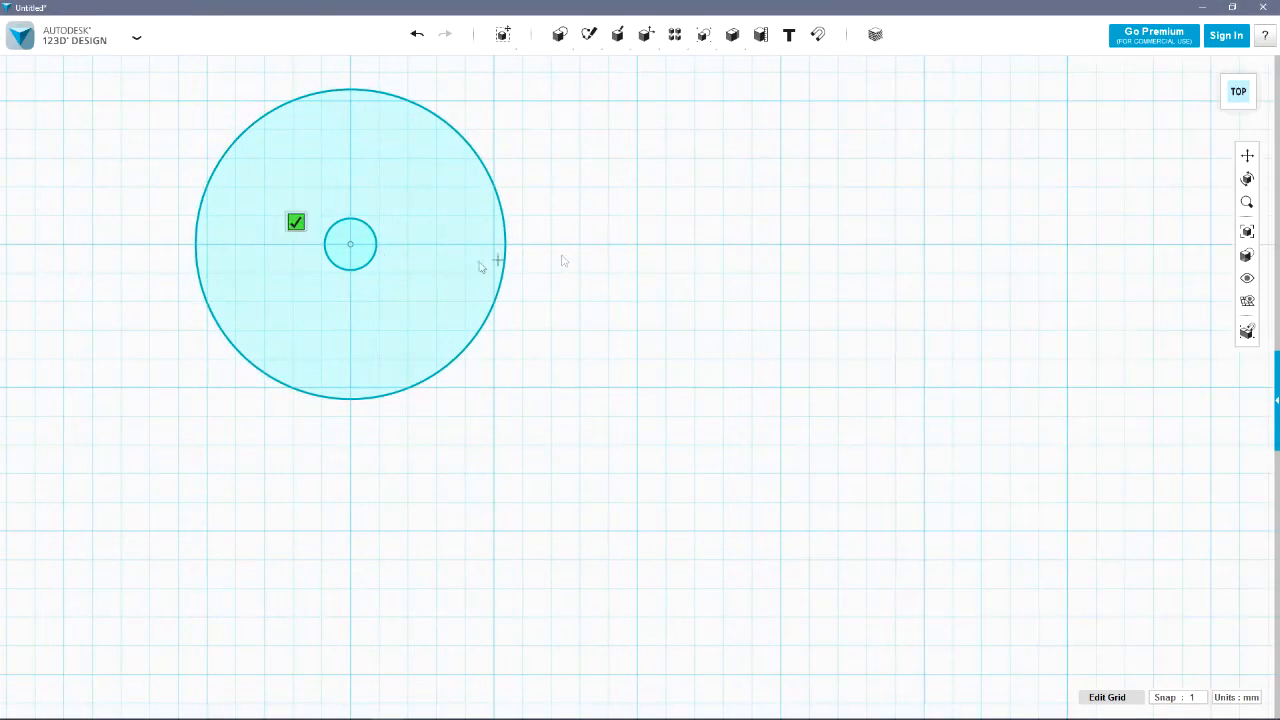
{"action": "left_click", "coordinate": [350, 244]}
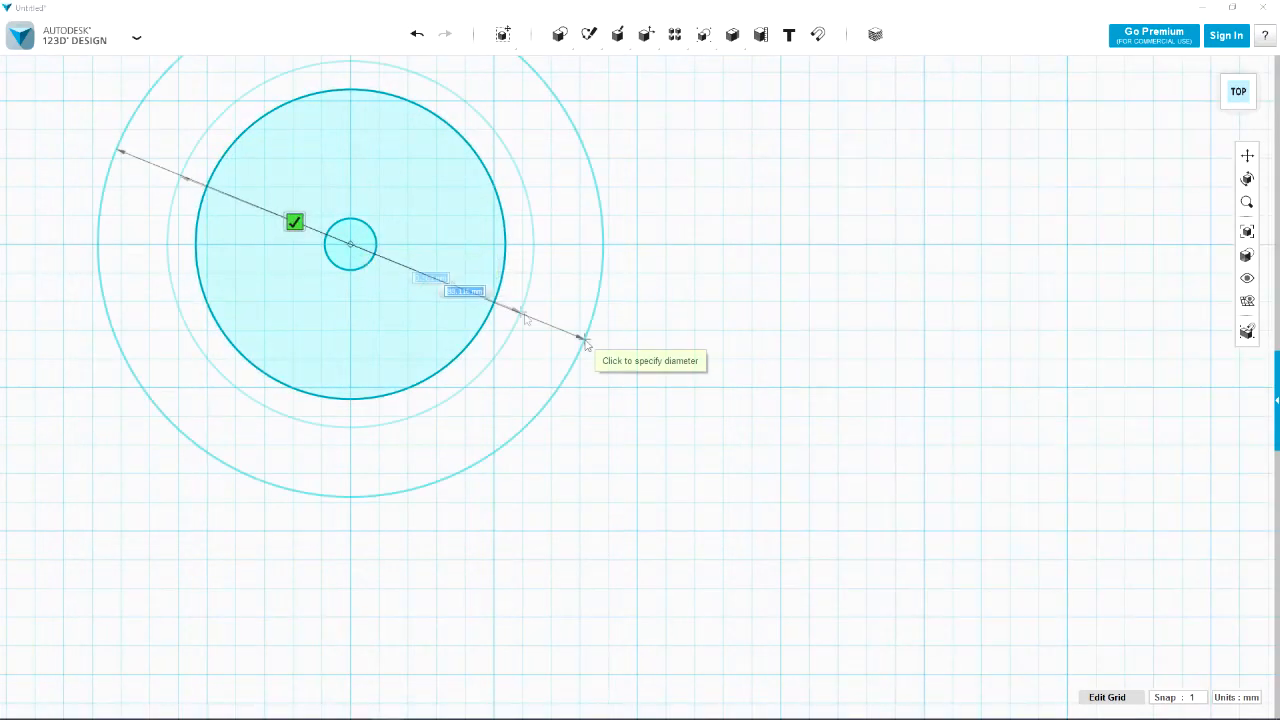
{"action": "type", "text": "90"}
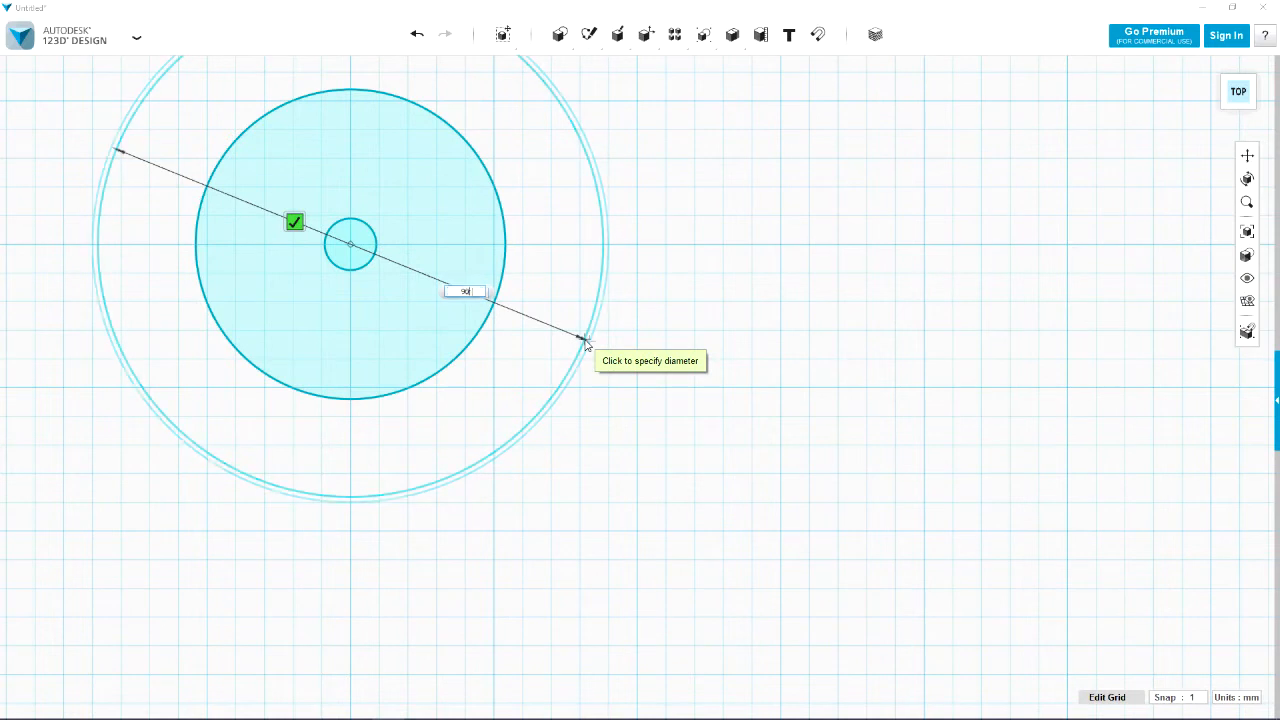
{"action": "key", "text": "Return"}
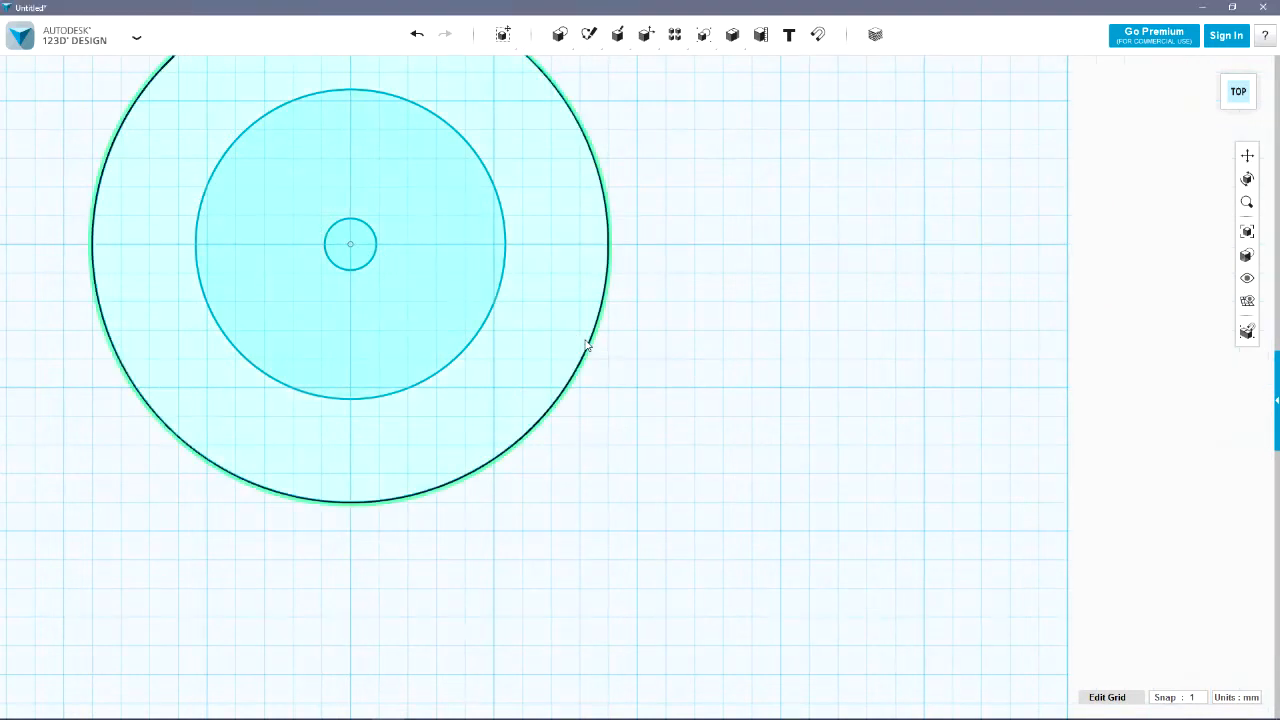
Extrude the 90 mm circle profile by 5 mm as a new solid
{"action": "right_click_drag", "start_coordinate": [651, 407], "coordinate": [631, 384]}
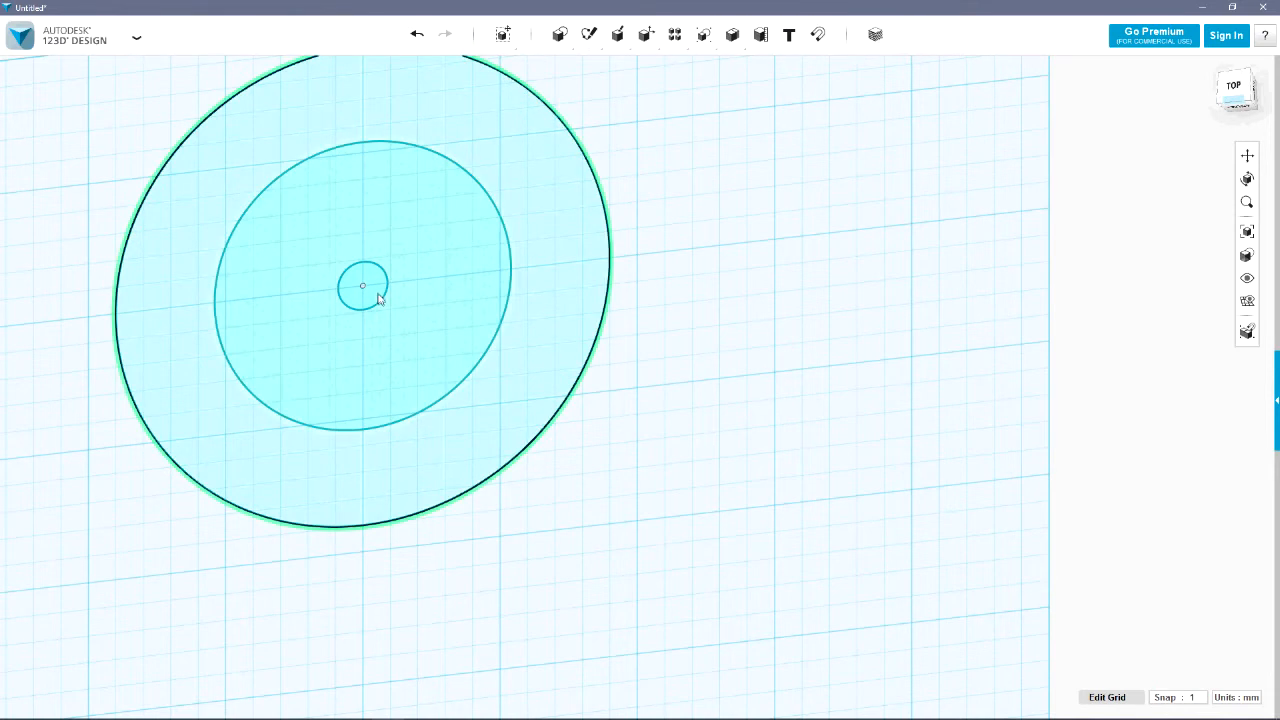
{"action": "left_click", "coordinate": [563, 336]}
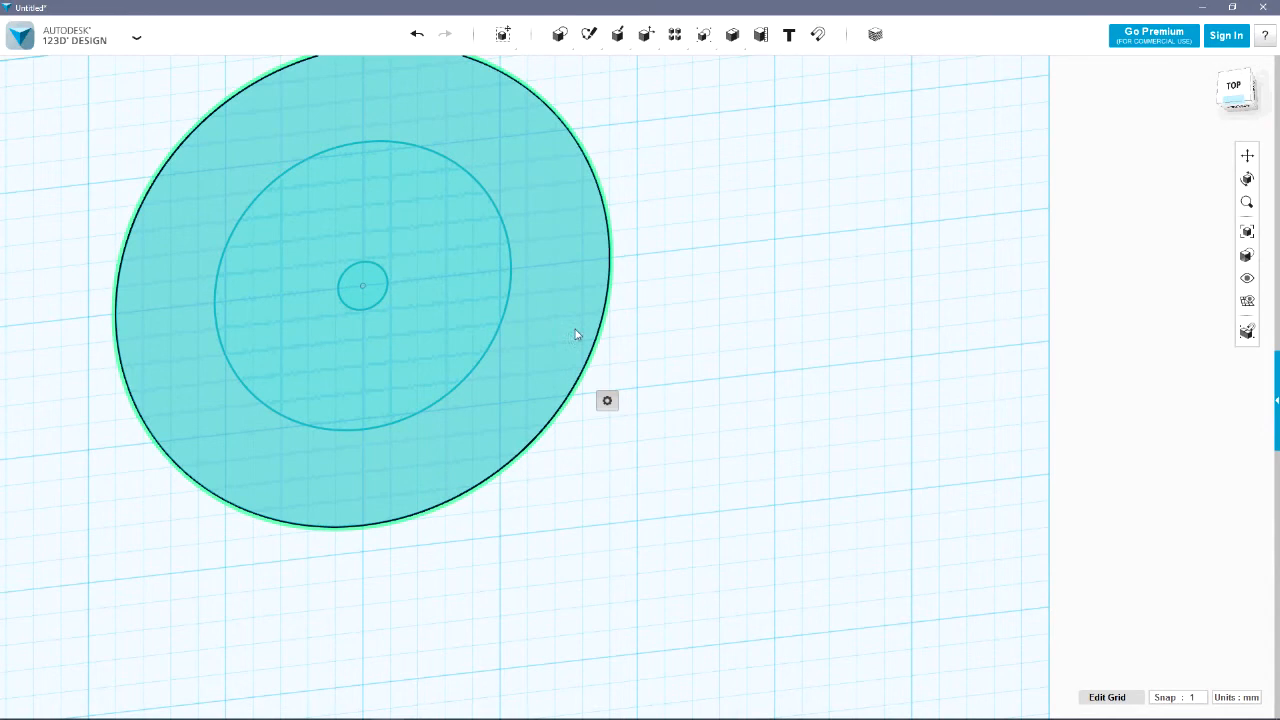
{"action": "left_click", "coordinate": [646, 397]}
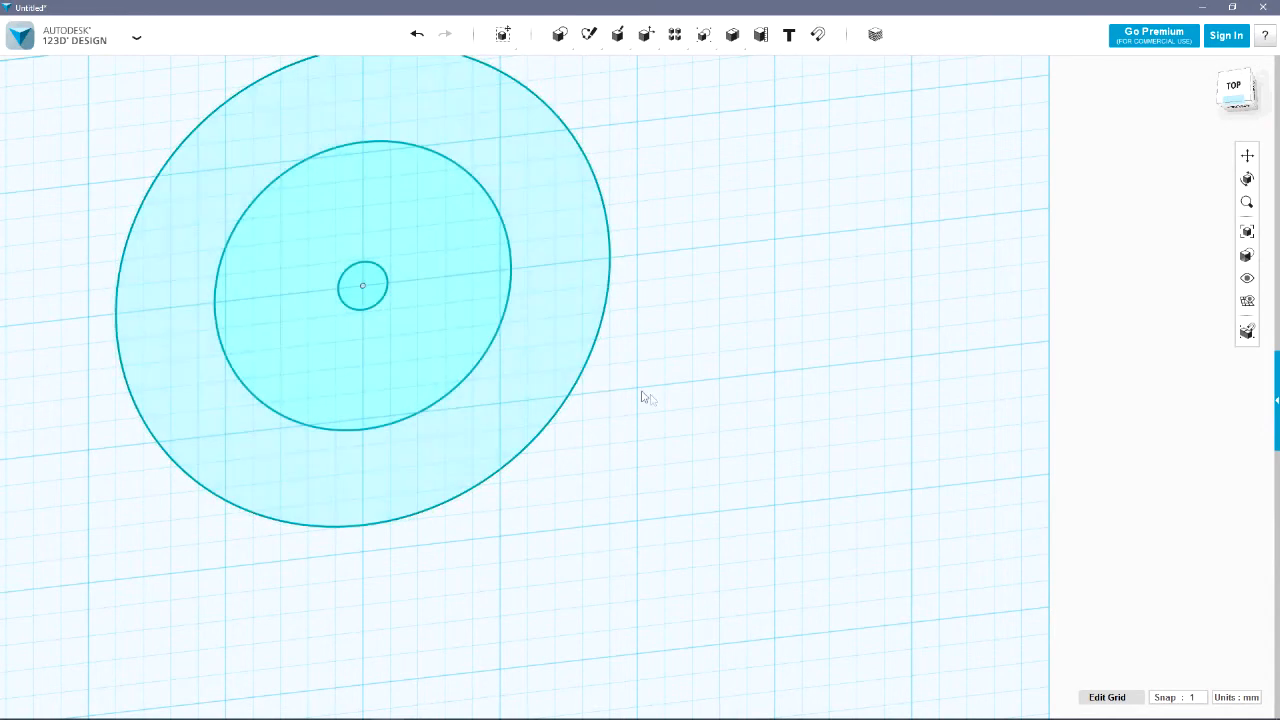
{"action": "left_click", "coordinate": [562, 374]}
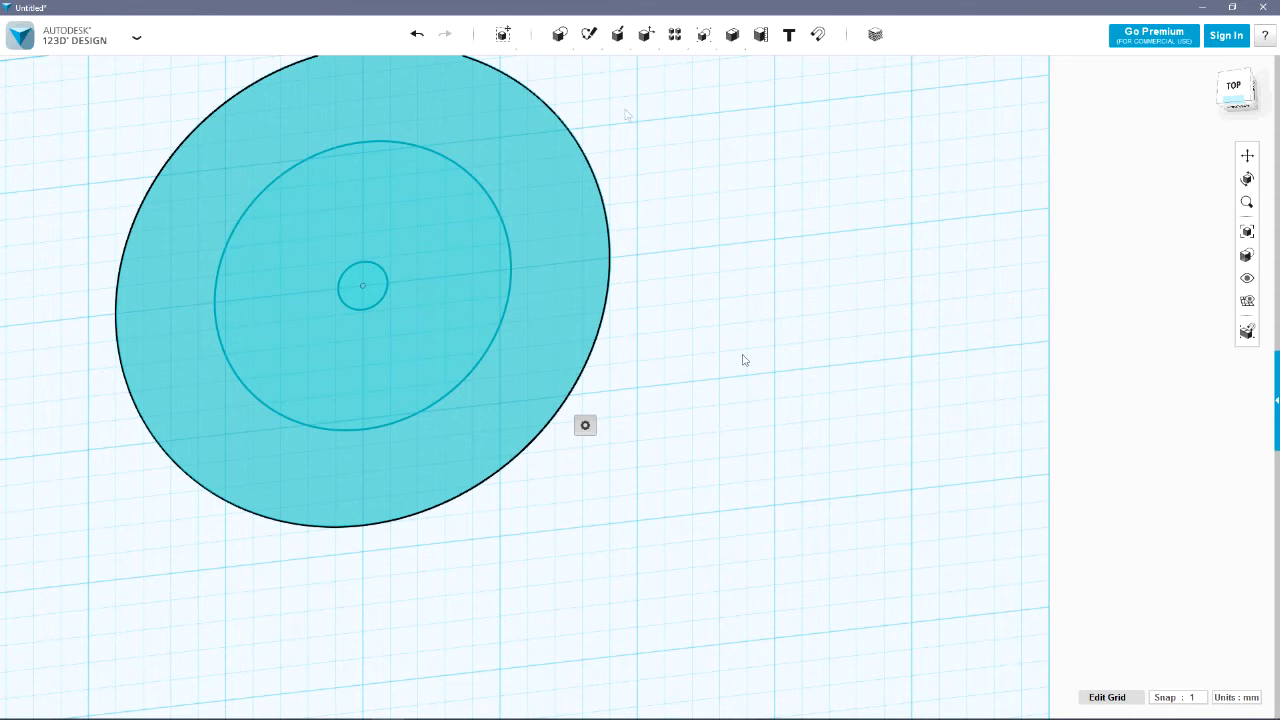
{"action": "mouse_move", "coordinate": [617, 34]}
{"action": "left_click", "coordinate": [619, 66]}
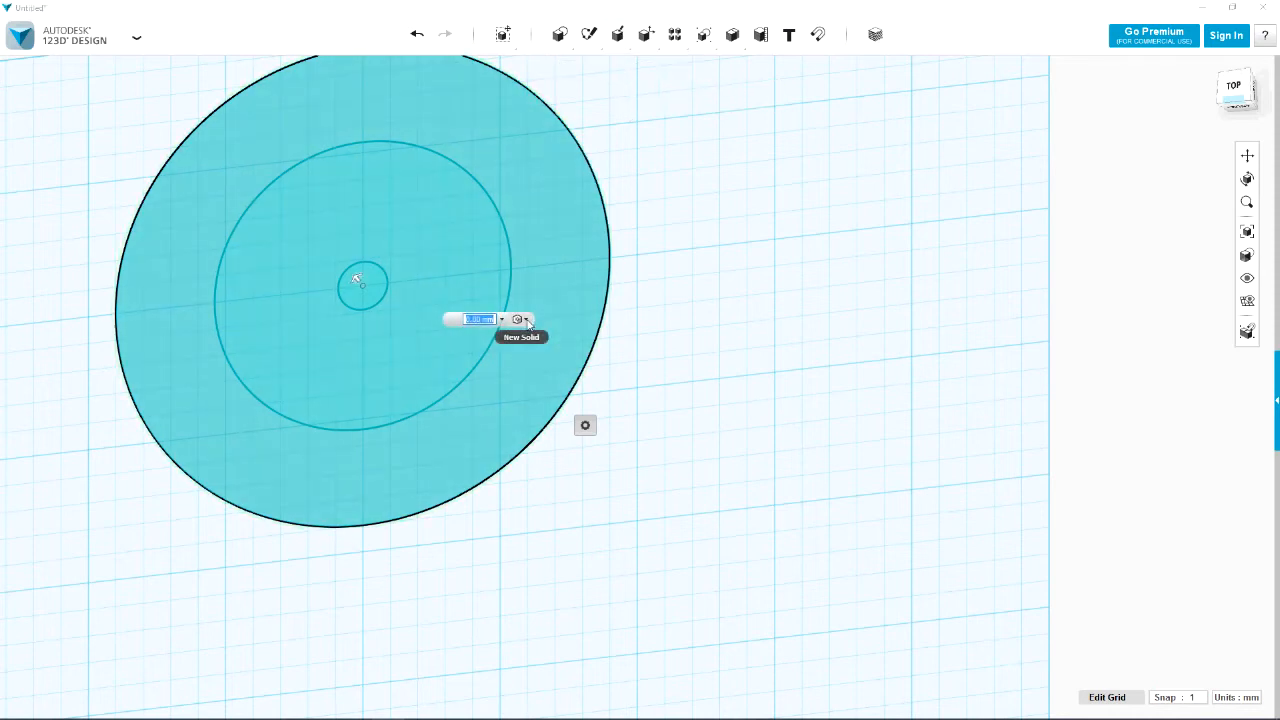
{"action": "left_click", "coordinate": [528, 323]}
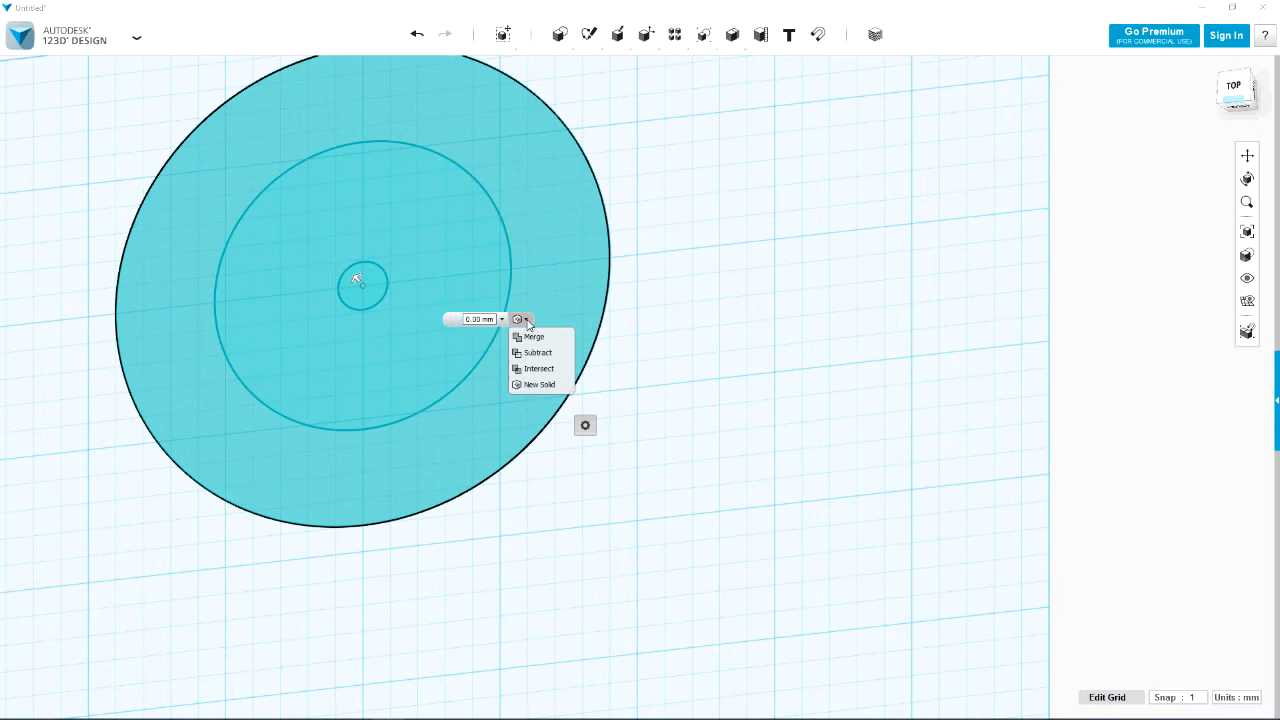
{"action": "left_click", "coordinate": [538, 385]}
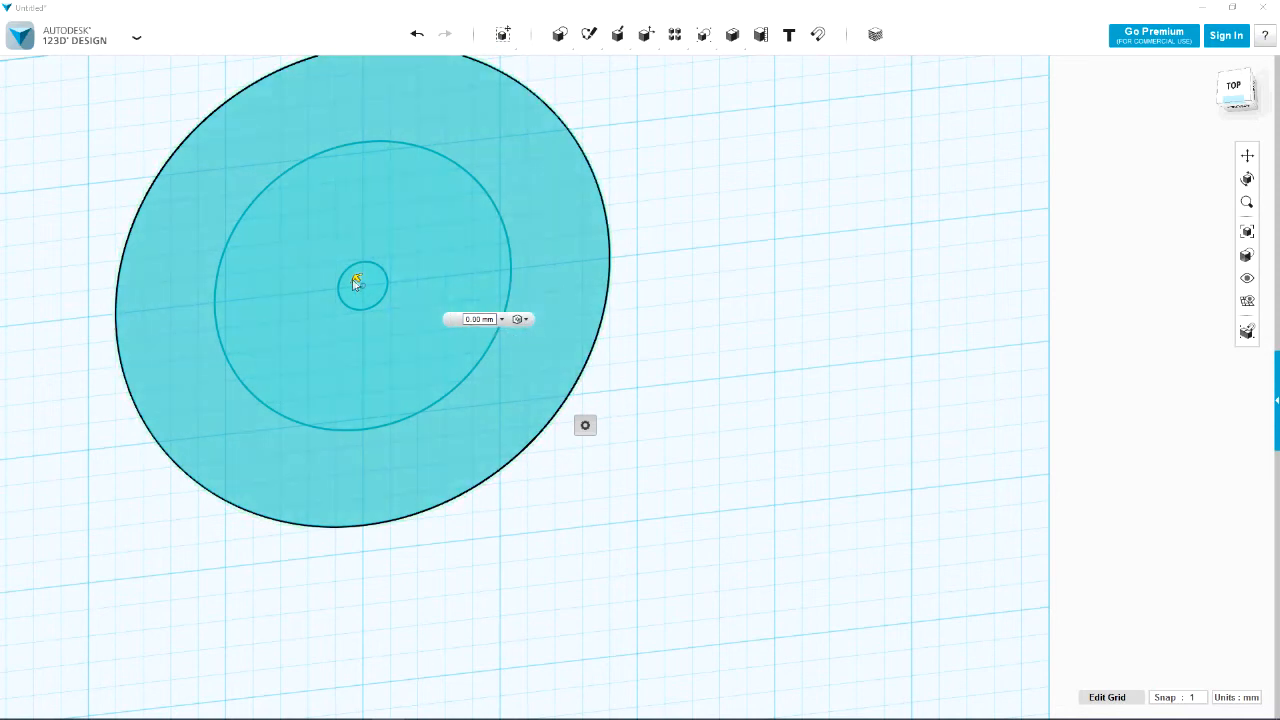
{"action": "left_click_drag", "start_coordinate": [357, 281], "coordinate": [345, 265]}
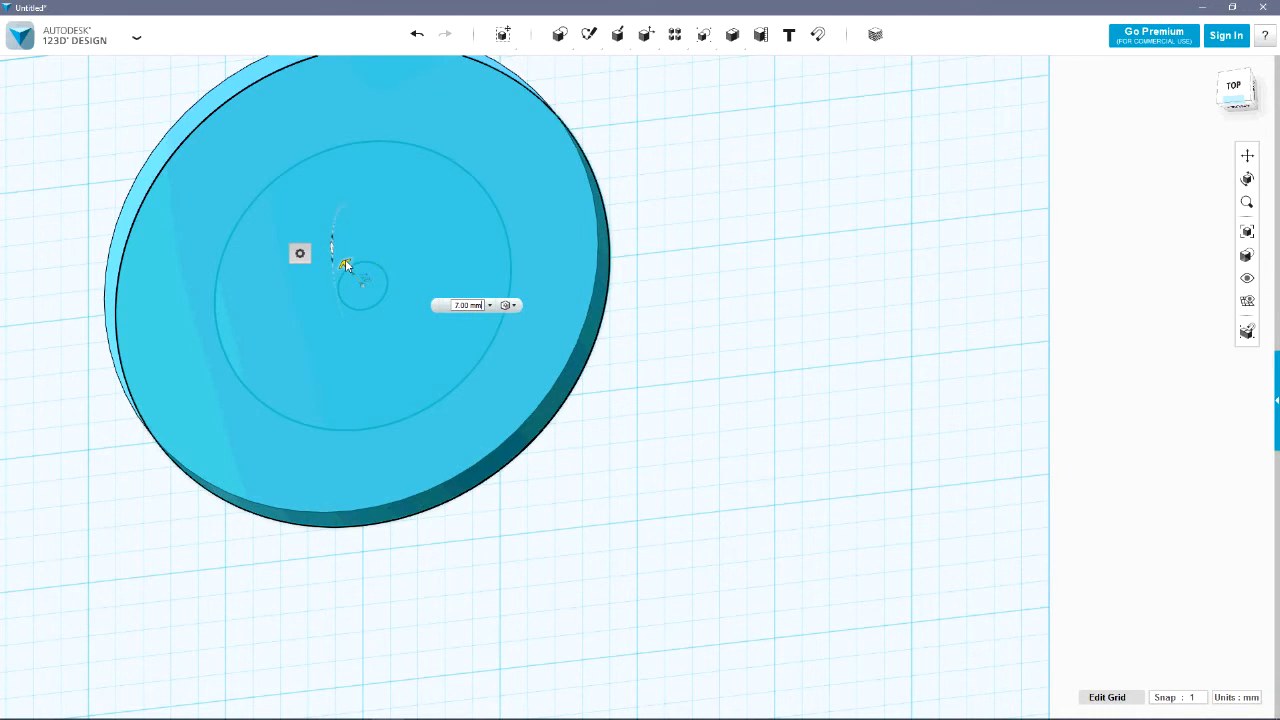
{"action": "left_click_drag", "start_coordinate": [481, 305], "coordinate": [449, 303]}
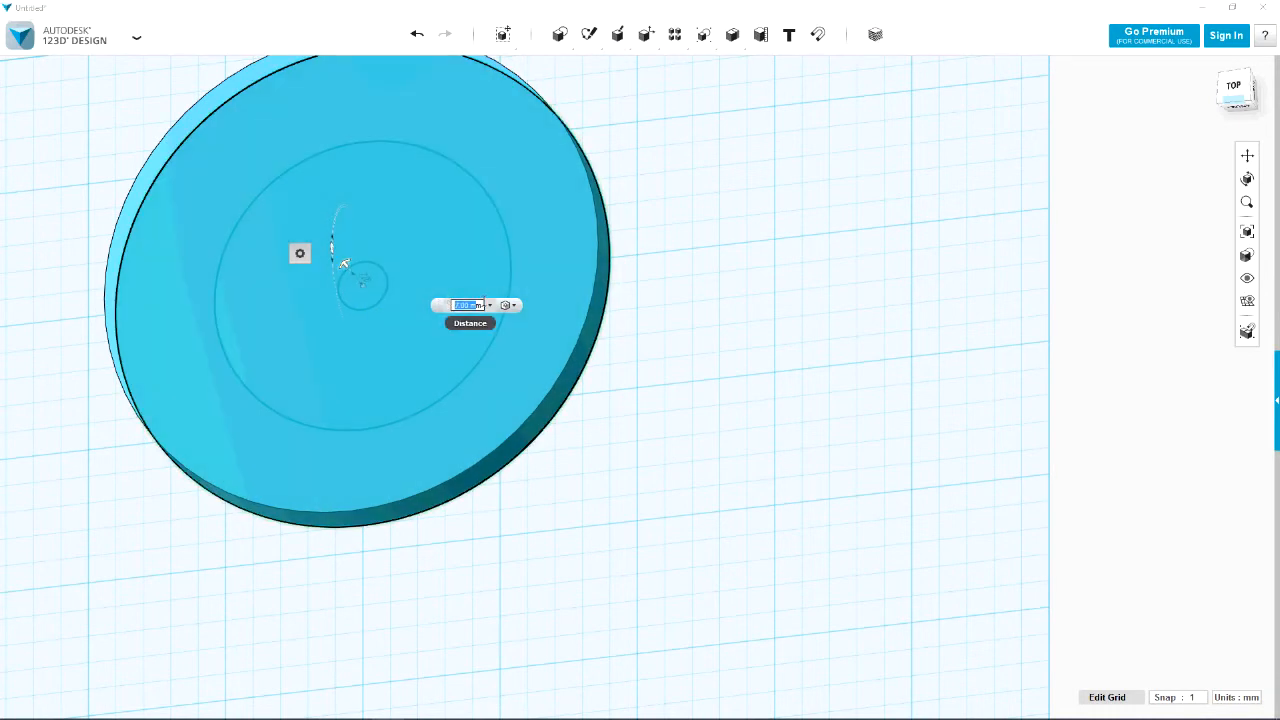
{"action": "type", "text": "5"}
{"action": "key", "text": "Return"}
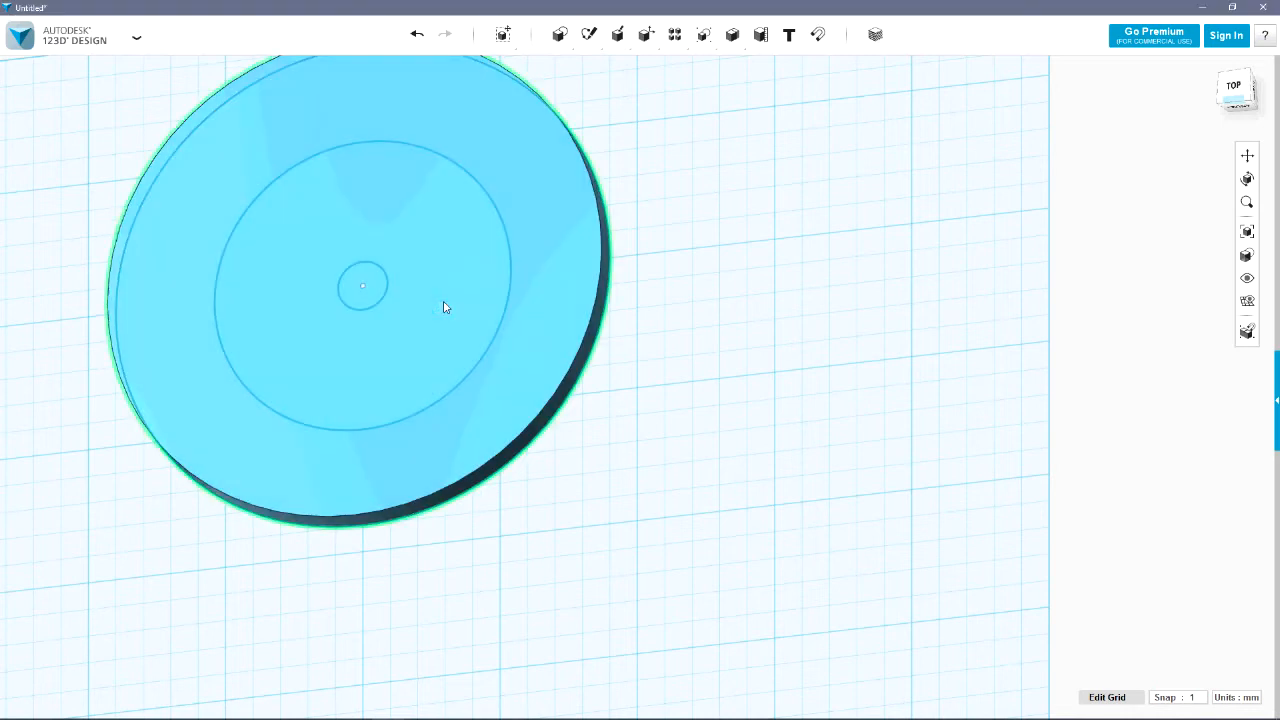
{"action": "right_click_drag", "start_coordinate": [741, 417], "coordinate": [711, 423]}
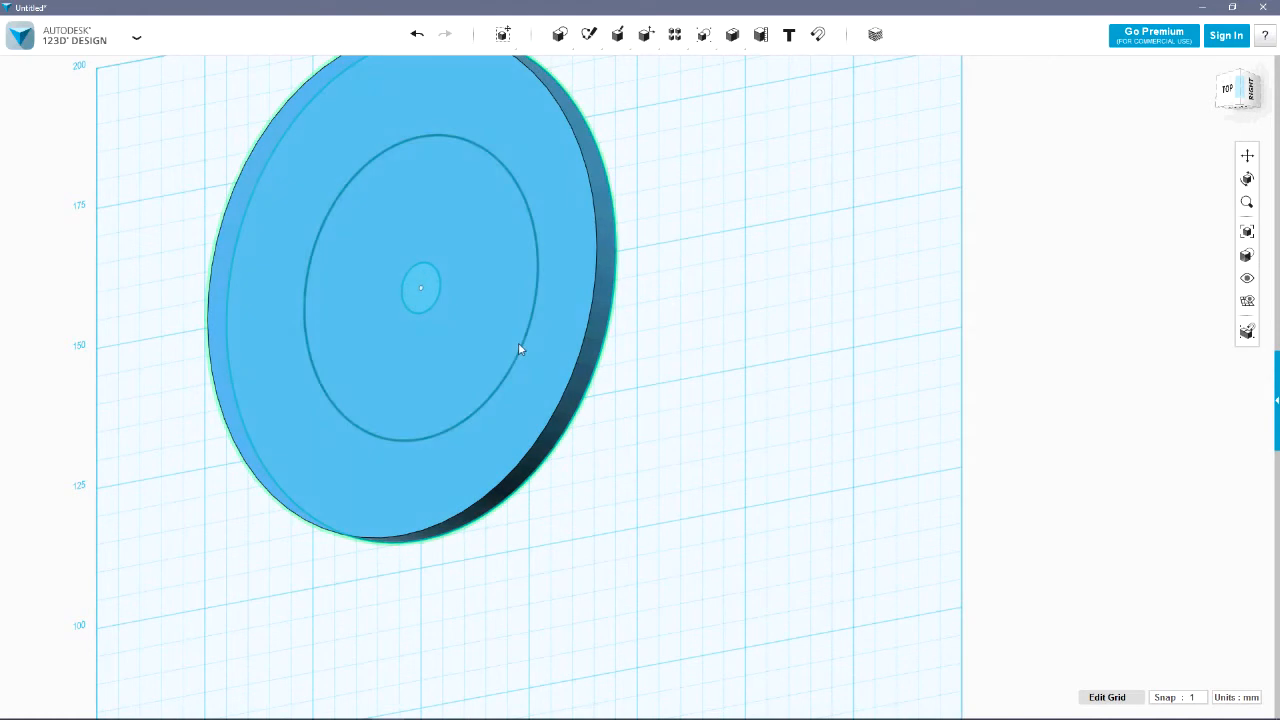
{"action": "left_click", "coordinate": [519, 347]}
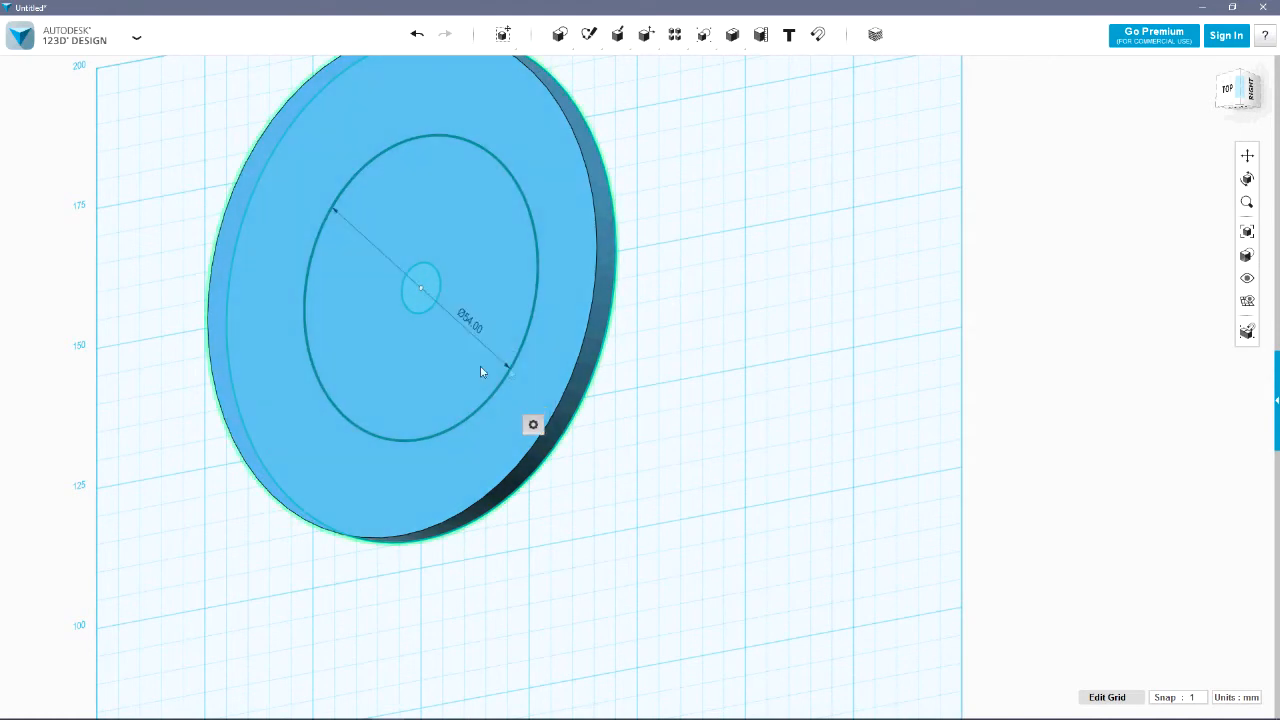
{"action": "left_click", "coordinate": [480, 371]}
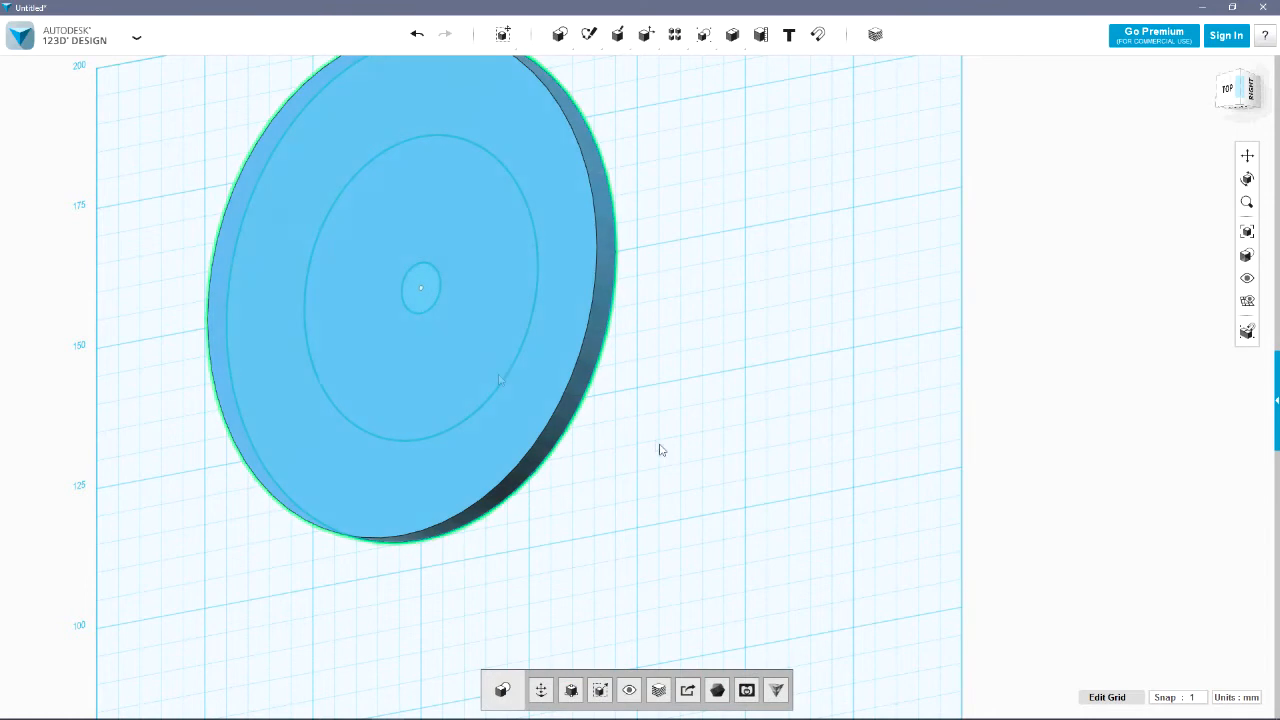
{"action": "left_click", "coordinate": [675, 455]}
Extrude the 54 mm circle profile by 15 mm through the disc as a new solid
{"action": "right_click_drag", "start_coordinate": [690, 449], "coordinate": [594, 463]}
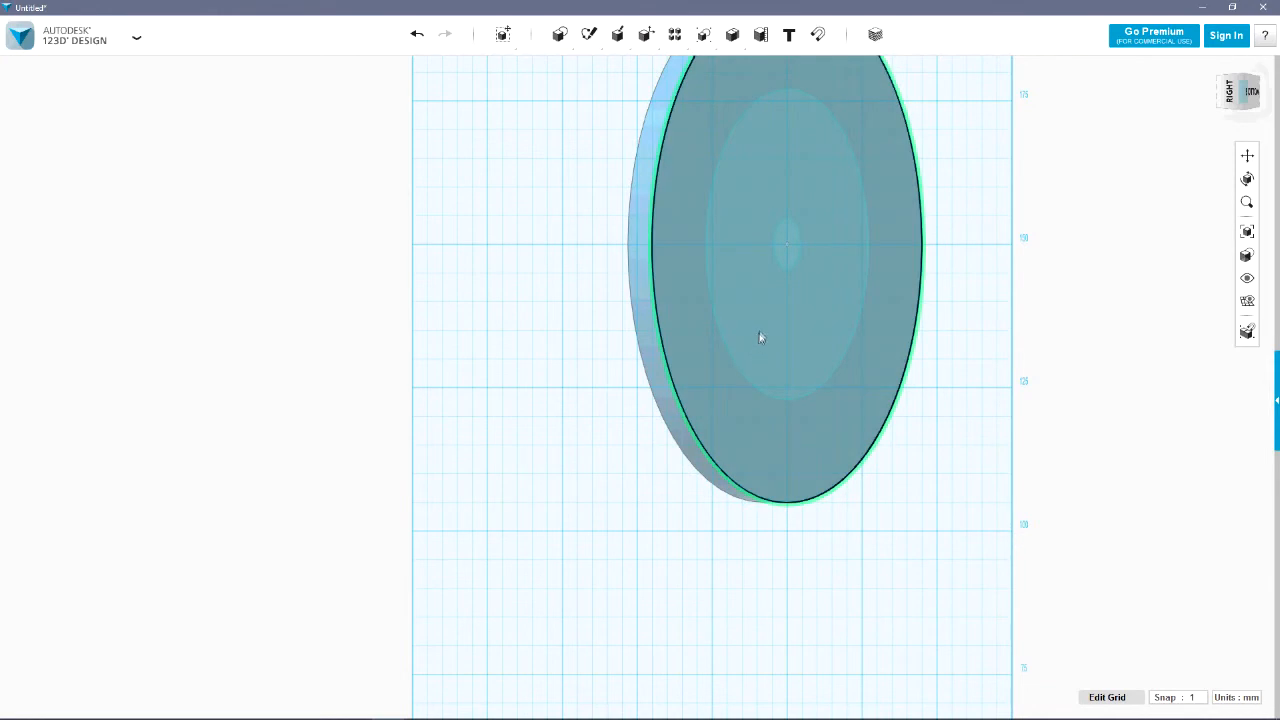
{"action": "left_click", "coordinate": [775, 333]}
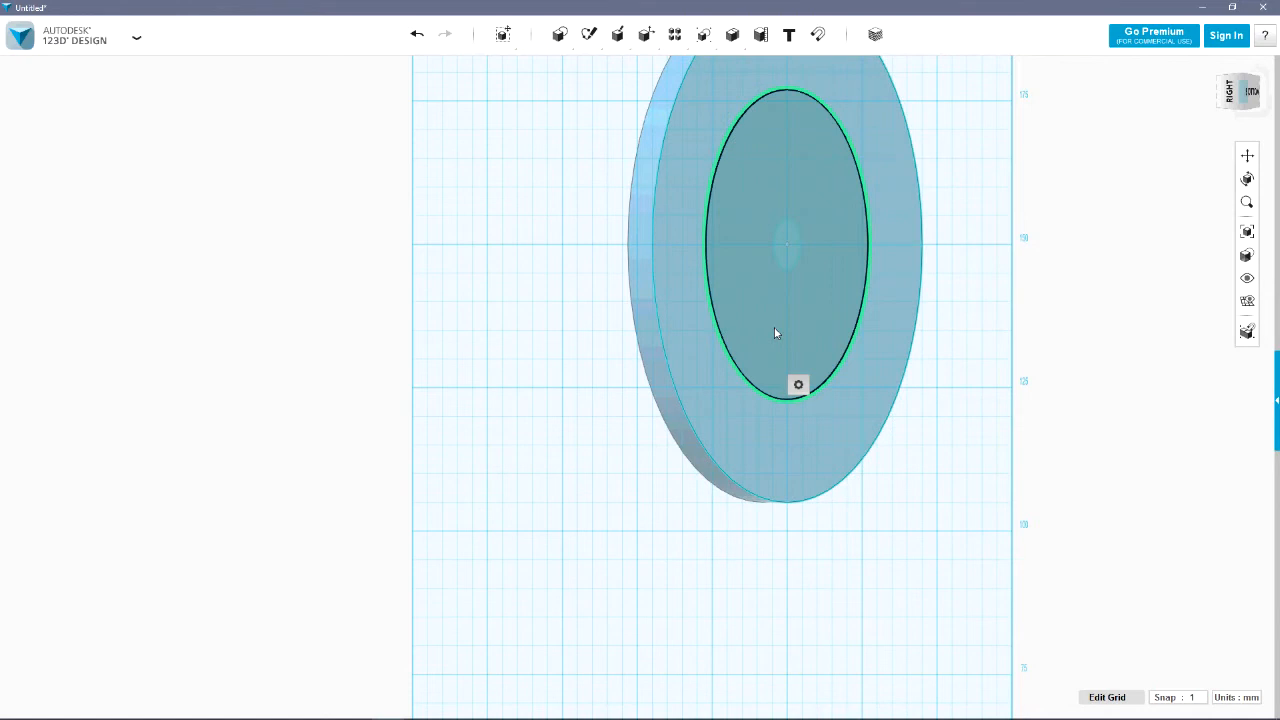
{"action": "mouse_move", "coordinate": [617, 38]}
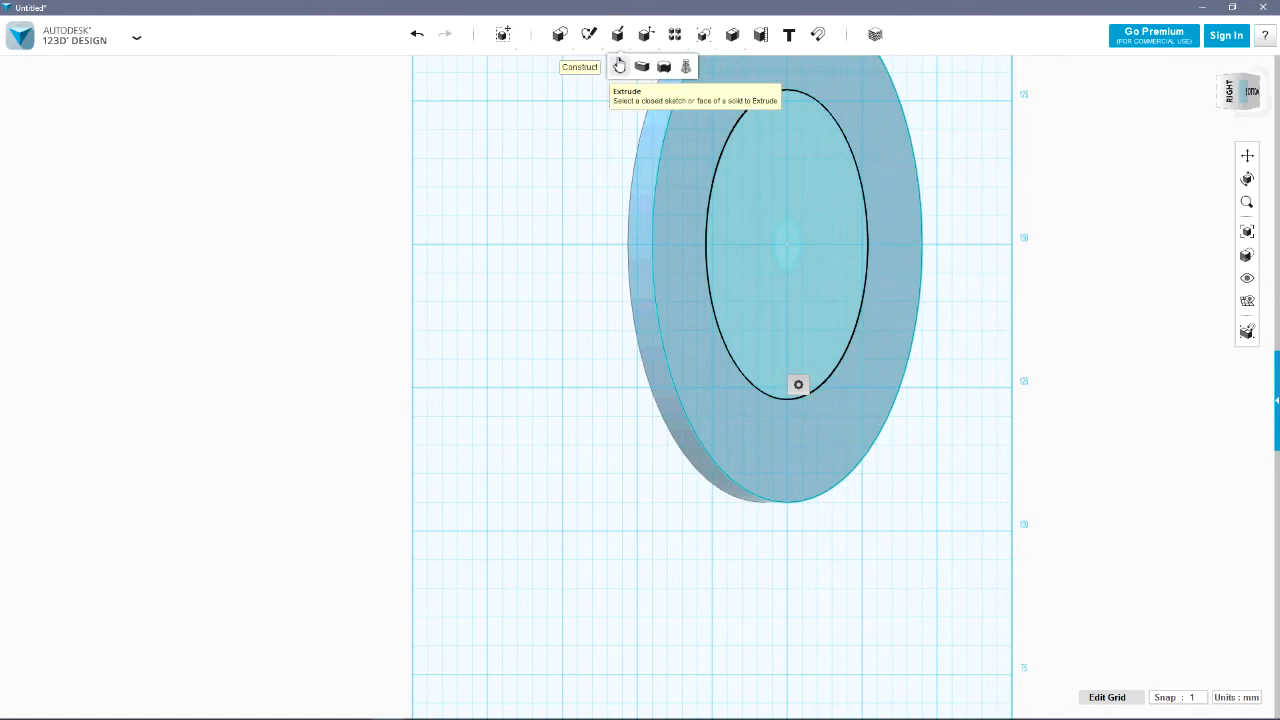
{"action": "left_click", "coordinate": [619, 66]}
{"action": "left_click", "coordinate": [943, 280]}
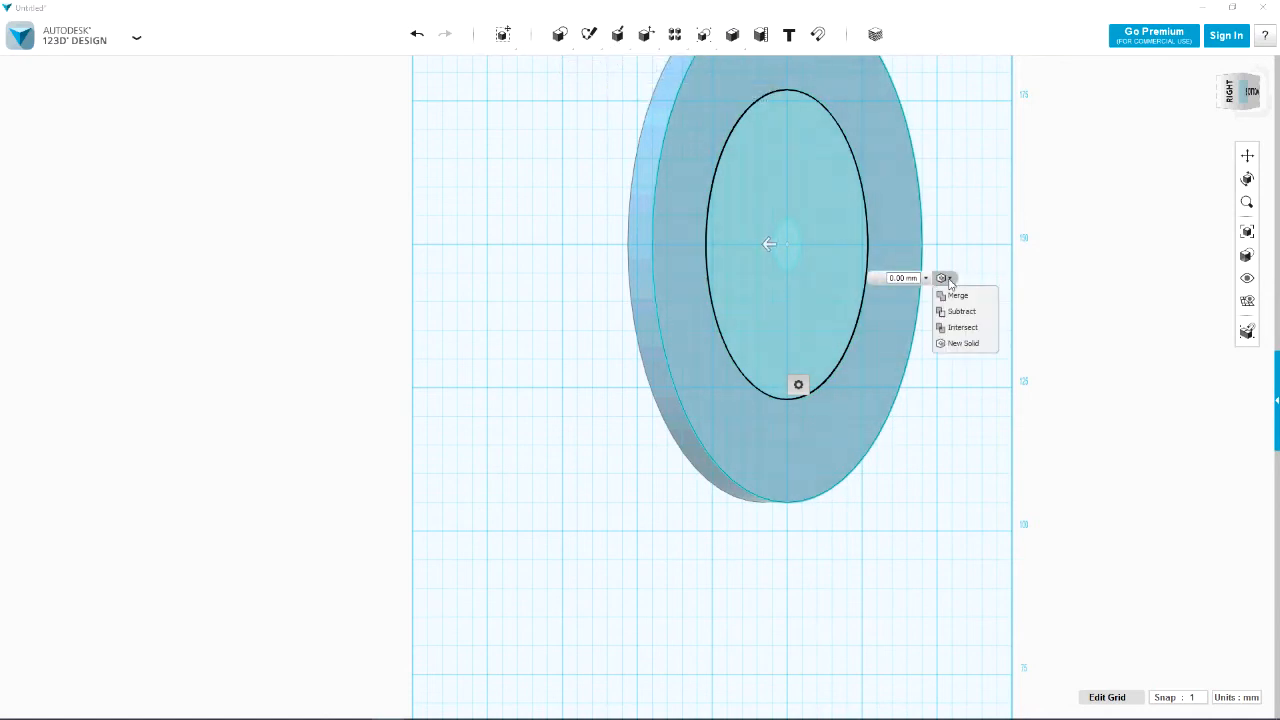
{"action": "left_click", "coordinate": [964, 345]}
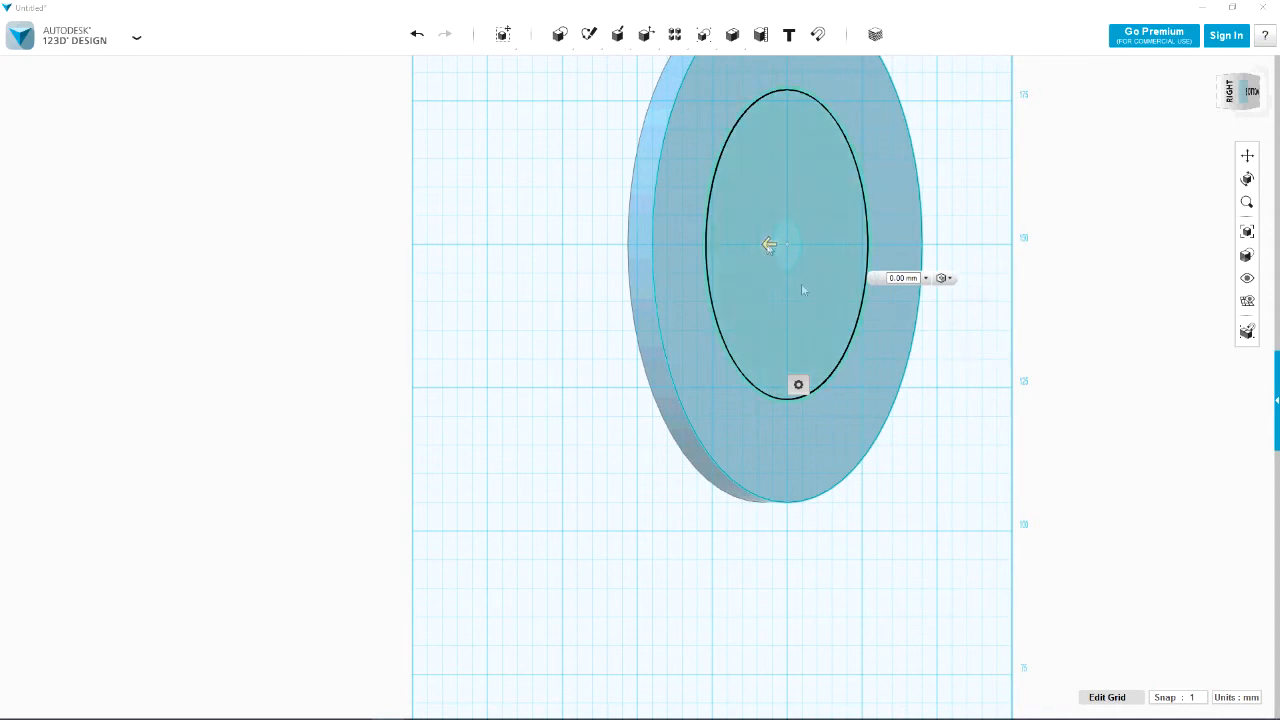
{"action": "left_click", "coordinate": [884, 279]}
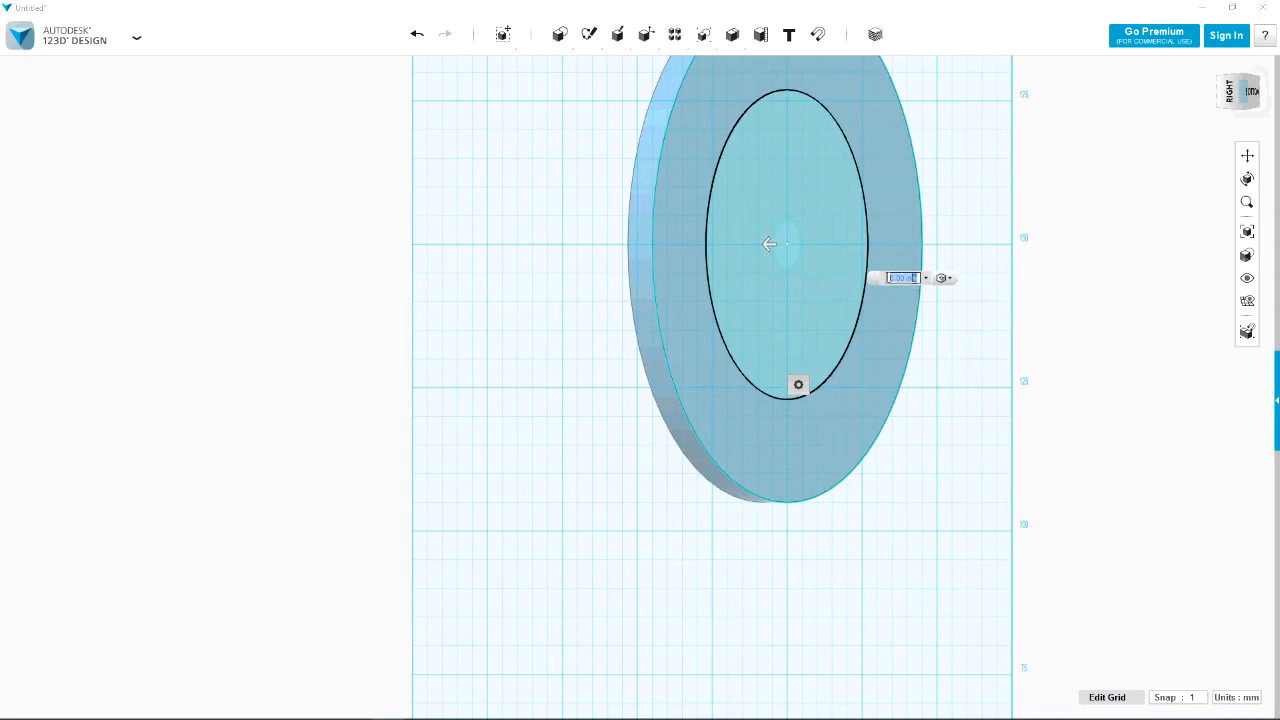
{"action": "type", "text": "15"}
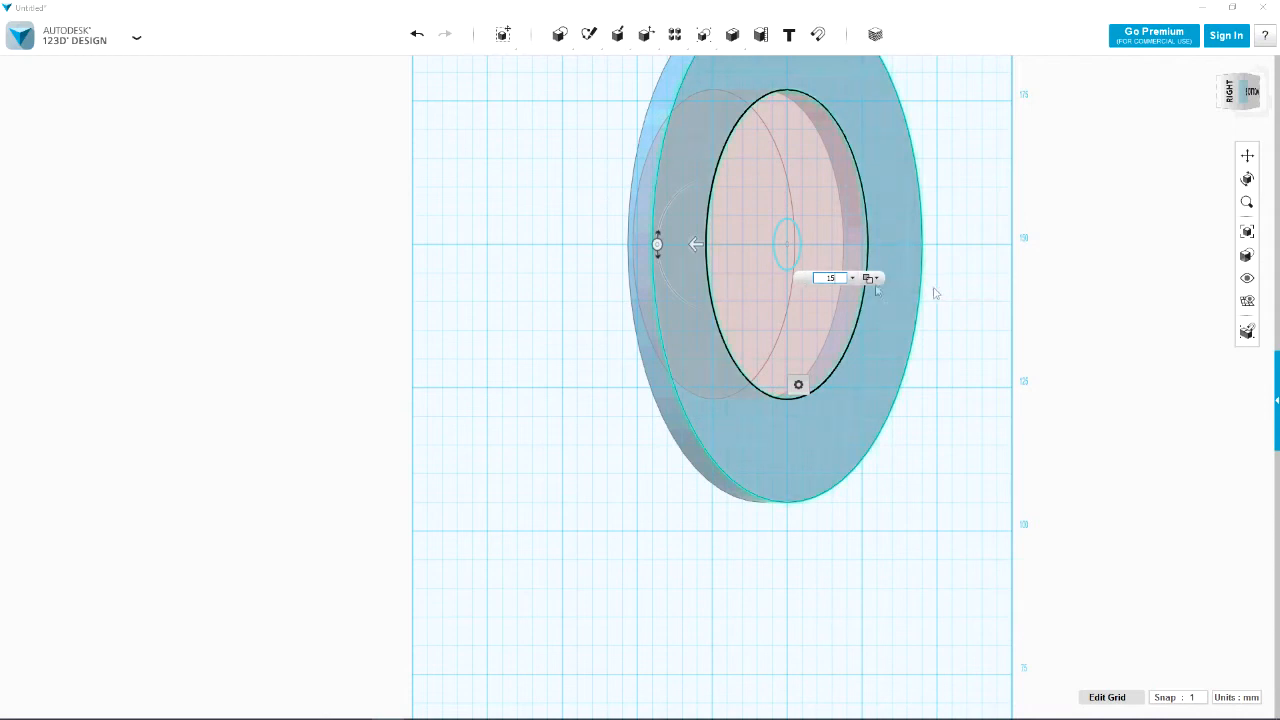
{"action": "left_click", "coordinate": [877, 279]}
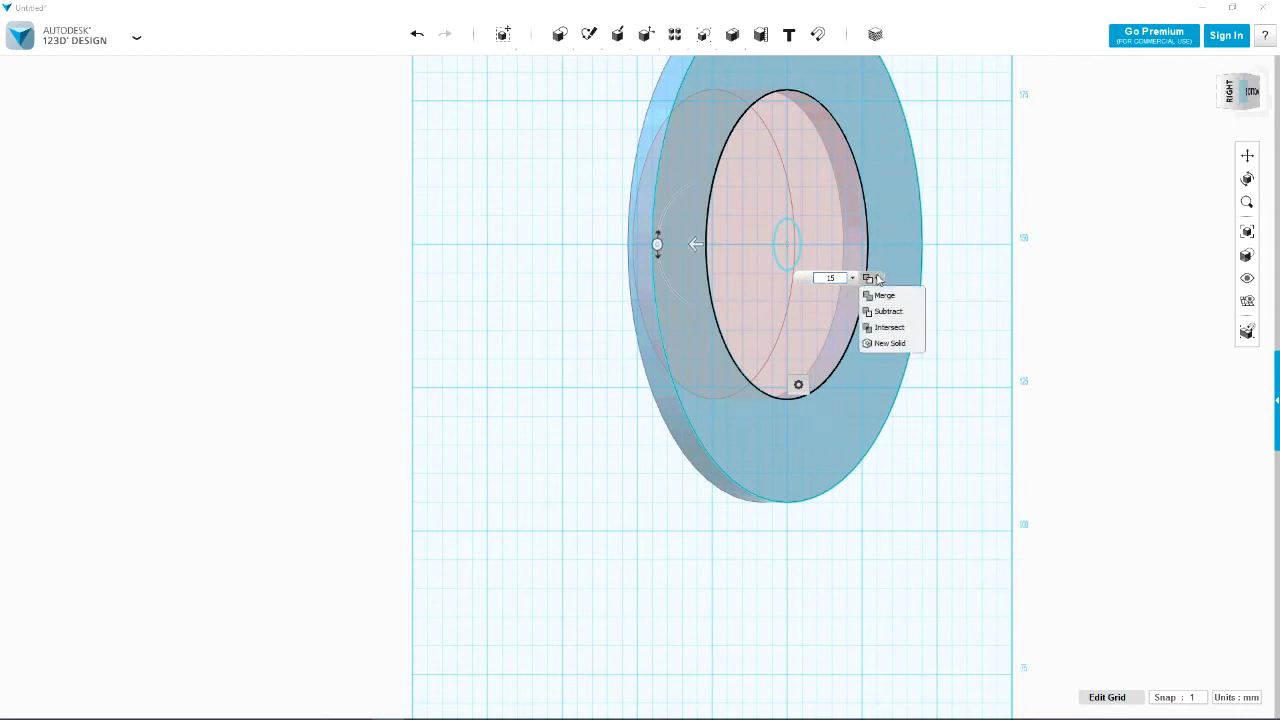
{"action": "left_click", "coordinate": [890, 343]}
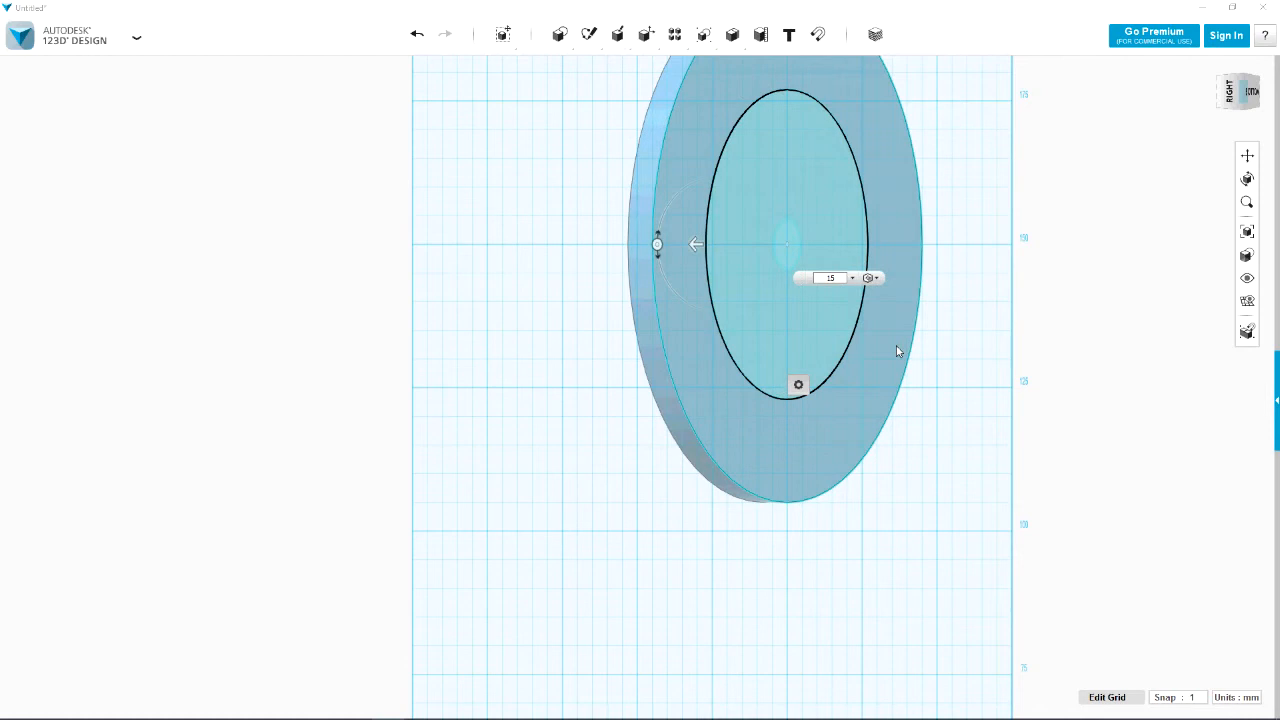
{"action": "left_click", "coordinate": [953, 357]}
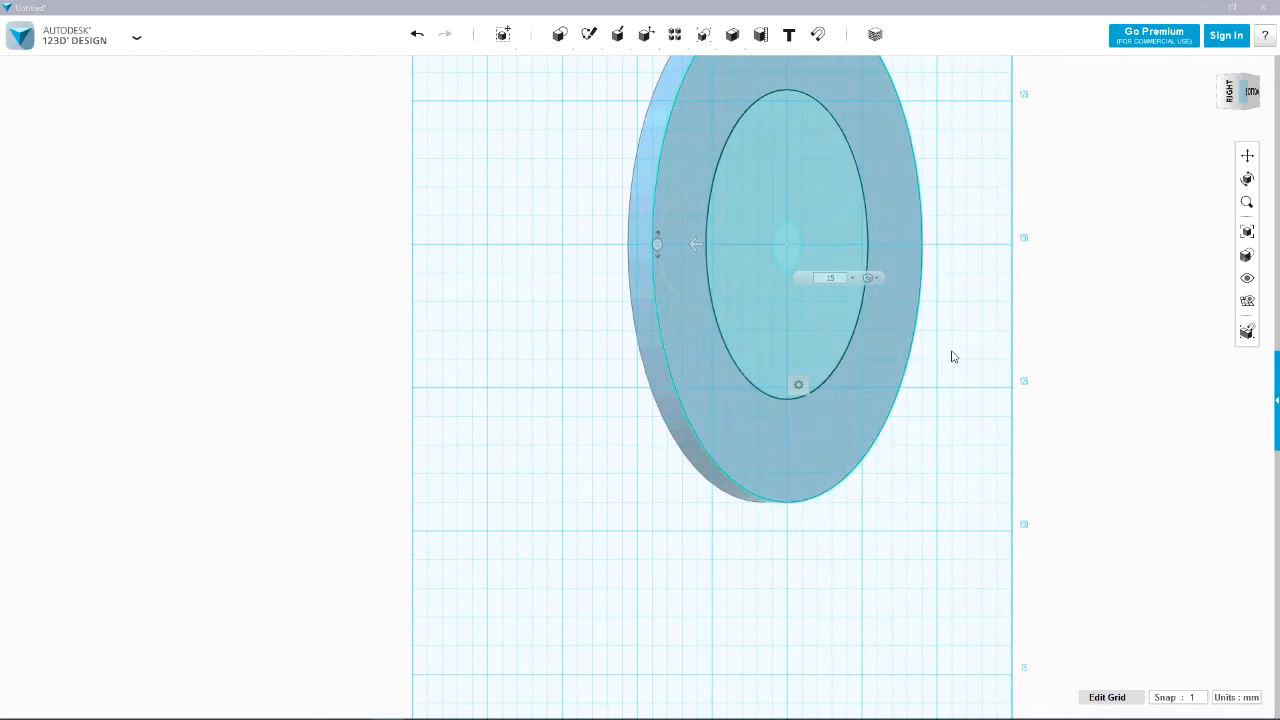
Extrude the 9 mm circle by 59 mm with Subtract to cut the centre hole through the solids
{"action": "mouse_move", "coordinate": [543, 510]}
{"action": "right_mouse_down"}
{"action": "mouse_move", "coordinate": [676, 468]}
{"action": "mouse_move", "coordinate": [574, 520]}
{"action": "mouse_move", "coordinate": [534, 526]}
{"action": "mouse_move", "coordinate": [523, 497]}
{"action": "right_mouse_up"}
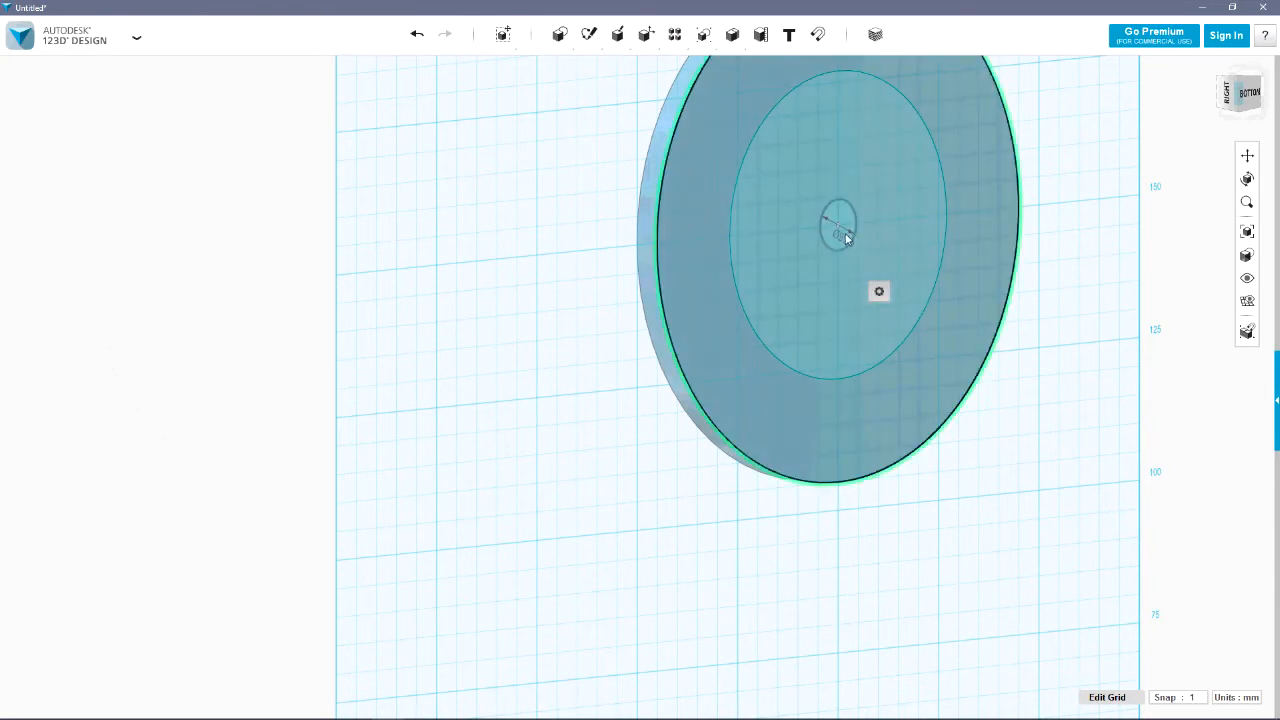
{"action": "left_click", "coordinate": [847, 233]}
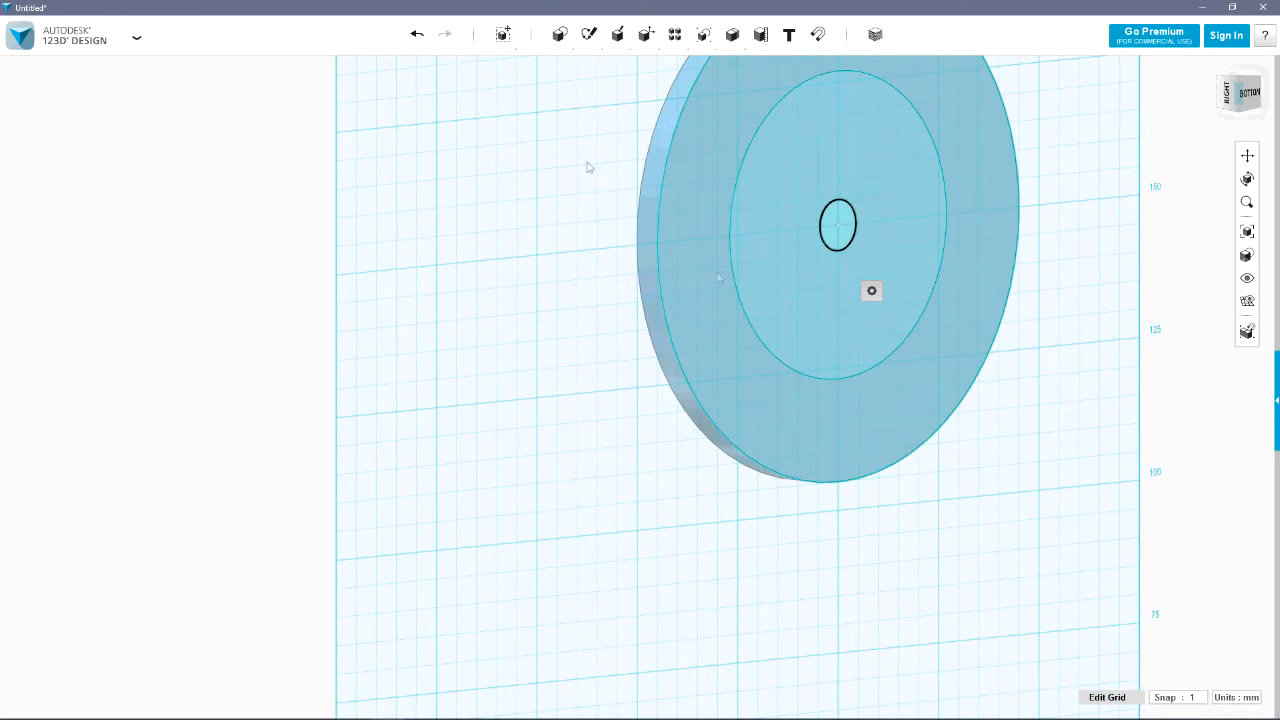
{"action": "mouse_move", "coordinate": [624, 40]}
{"action": "left_click", "coordinate": [620, 66]}
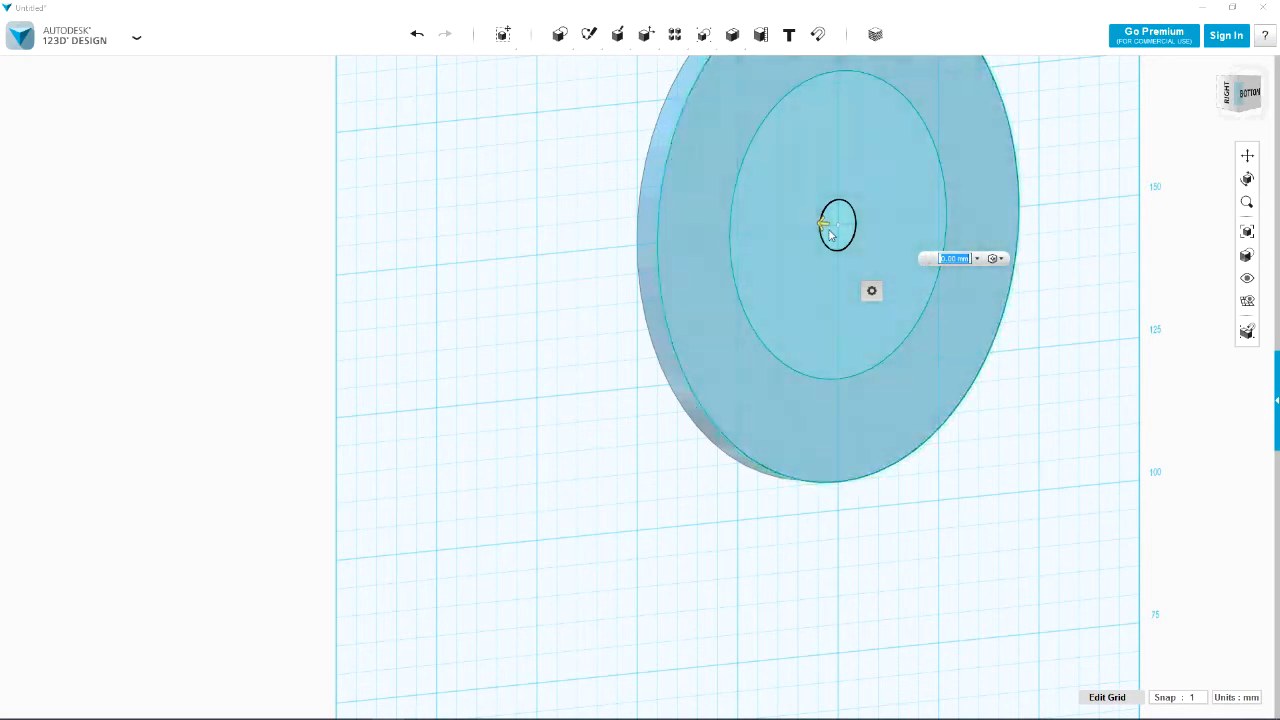
{"action": "left_click", "coordinate": [996, 258]}
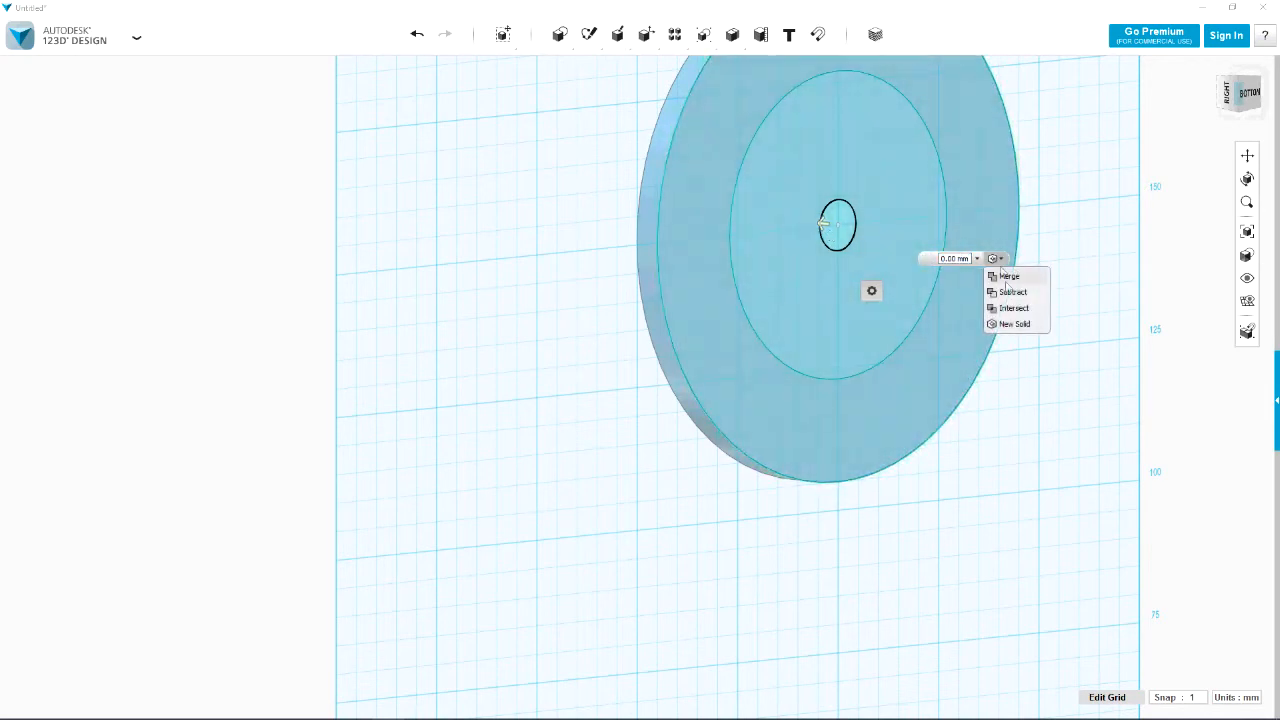
{"action": "left_click", "coordinate": [1010, 292]}
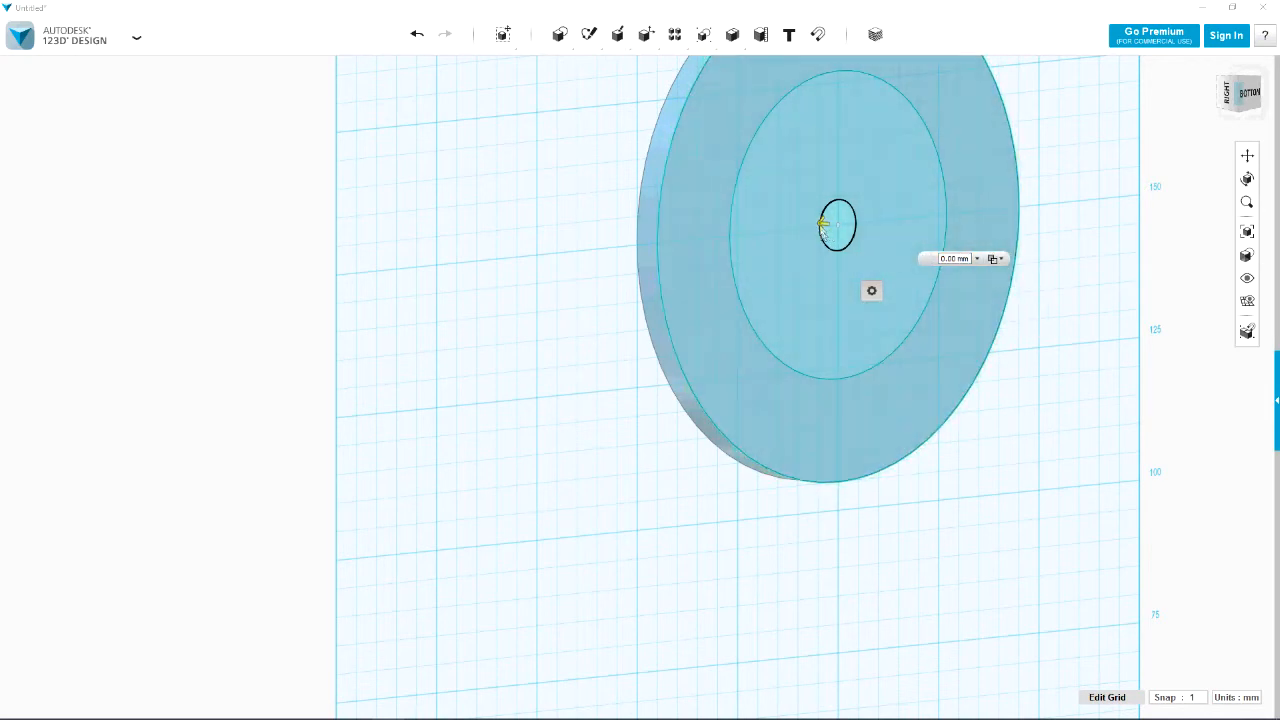
{"action": "left_click_drag", "start_coordinate": [822, 224], "coordinate": [581, 200]}
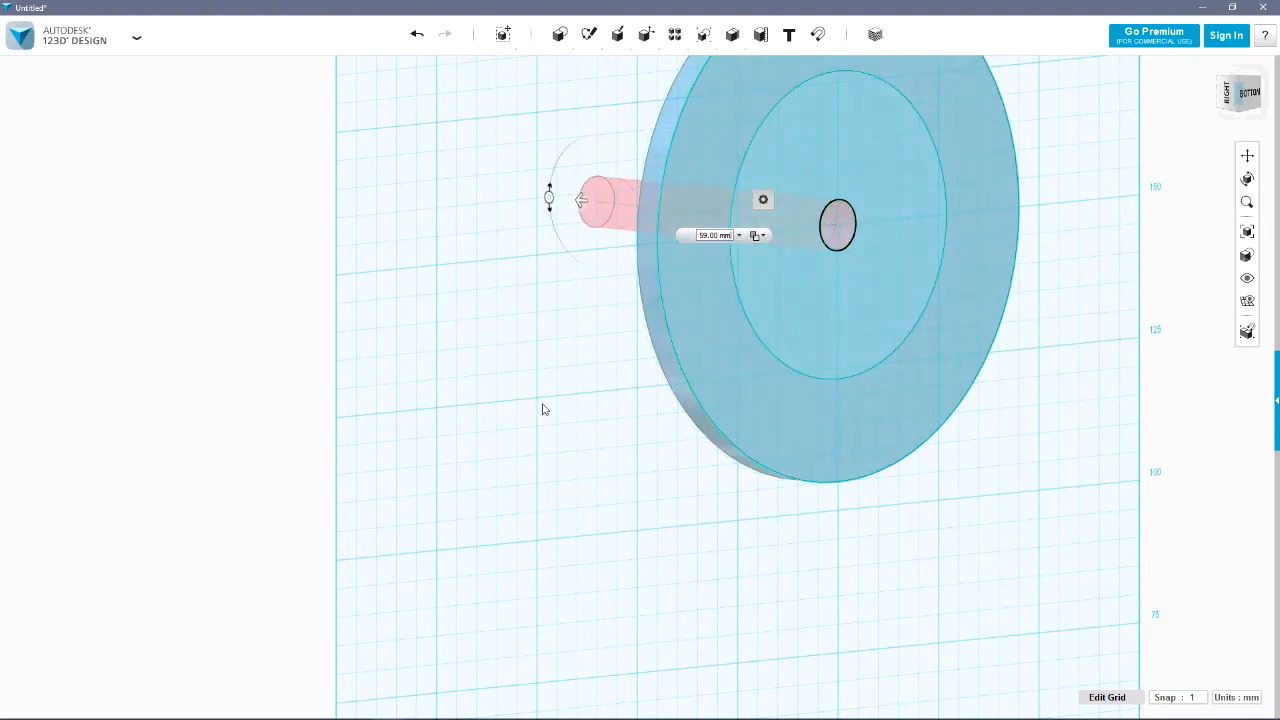
{"action": "left_click", "coordinate": [543, 409]}
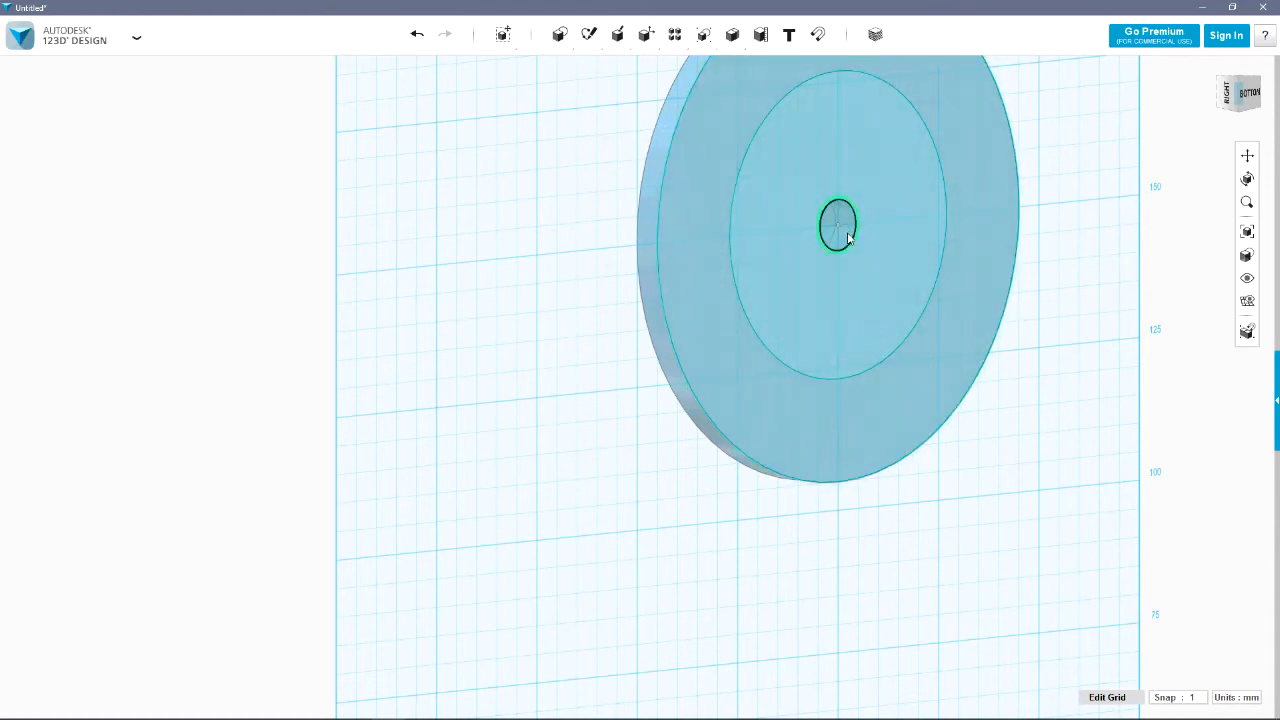
Hide all sketches and turn the model to view the stepped part from above
{"action": "mouse_move", "coordinate": [1247, 281]}
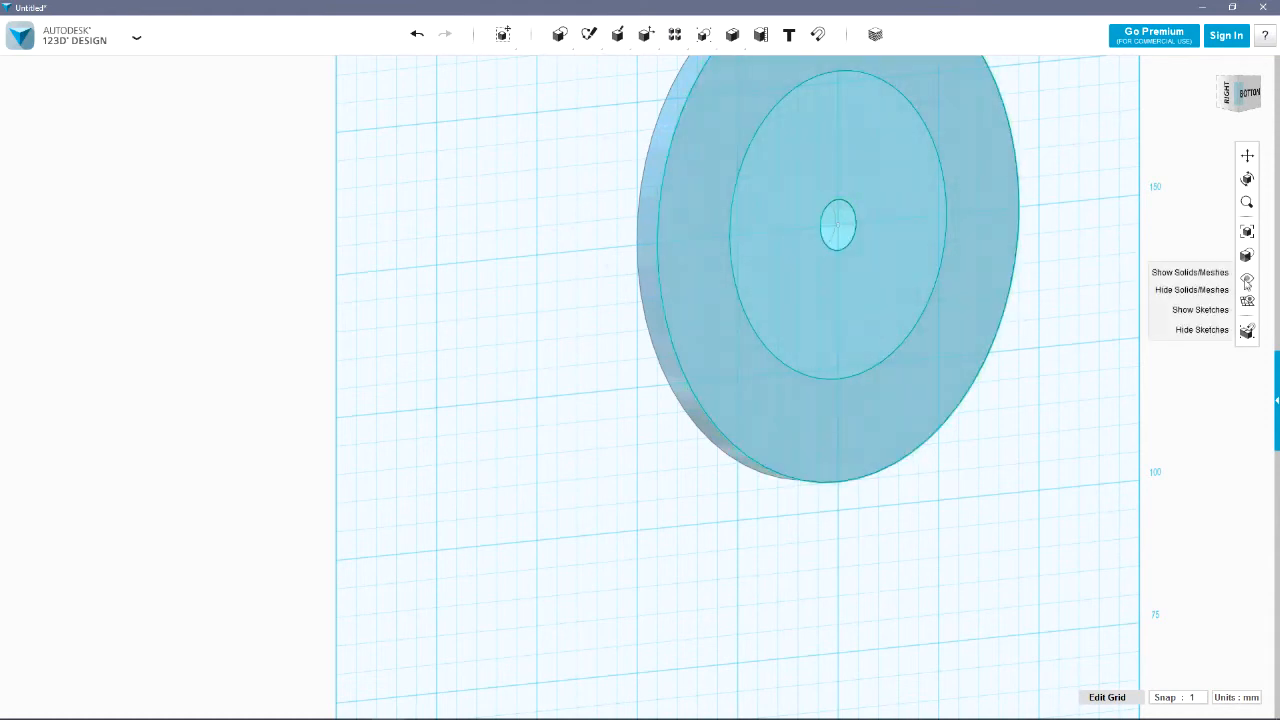
{"action": "left_click", "coordinate": [1212, 330]}
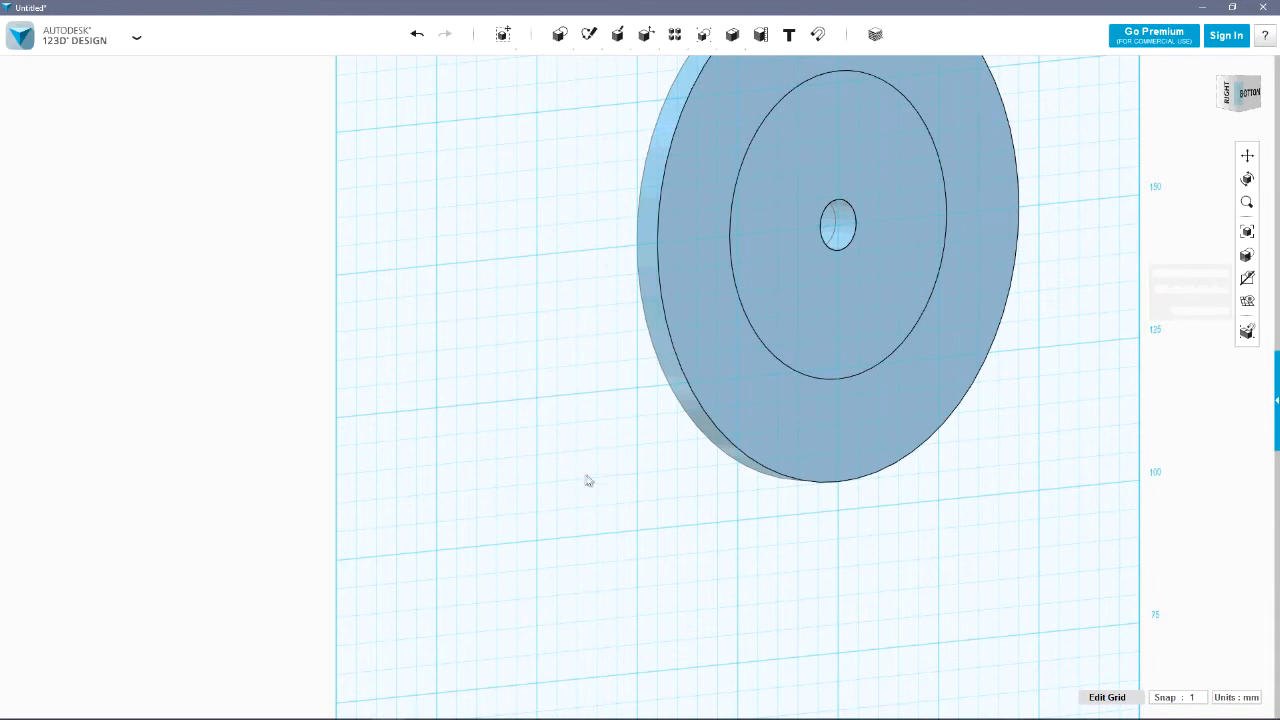
{"action": "right_click_drag", "start_coordinate": [600, 486], "coordinate": [741, 420]}
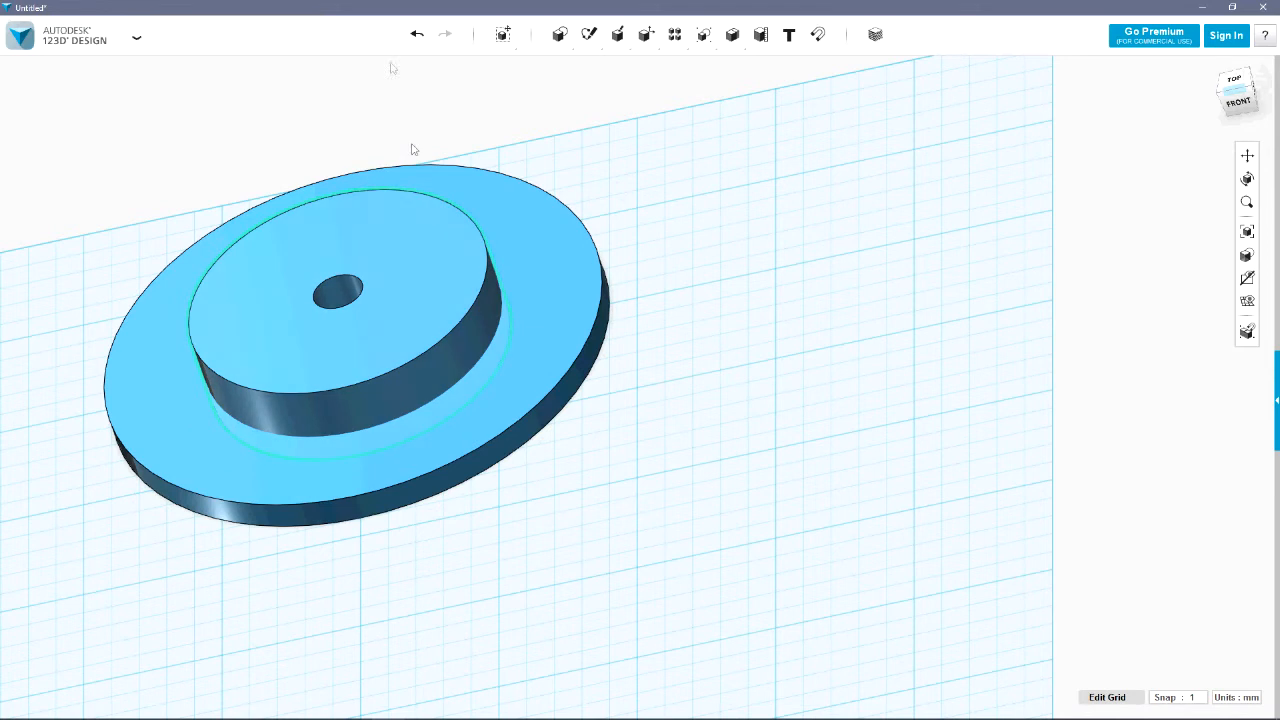
Start an STL export of the model with Fine mesh tessellation and combined objects
{"action": "mouse_move", "coordinate": [126, 43]}
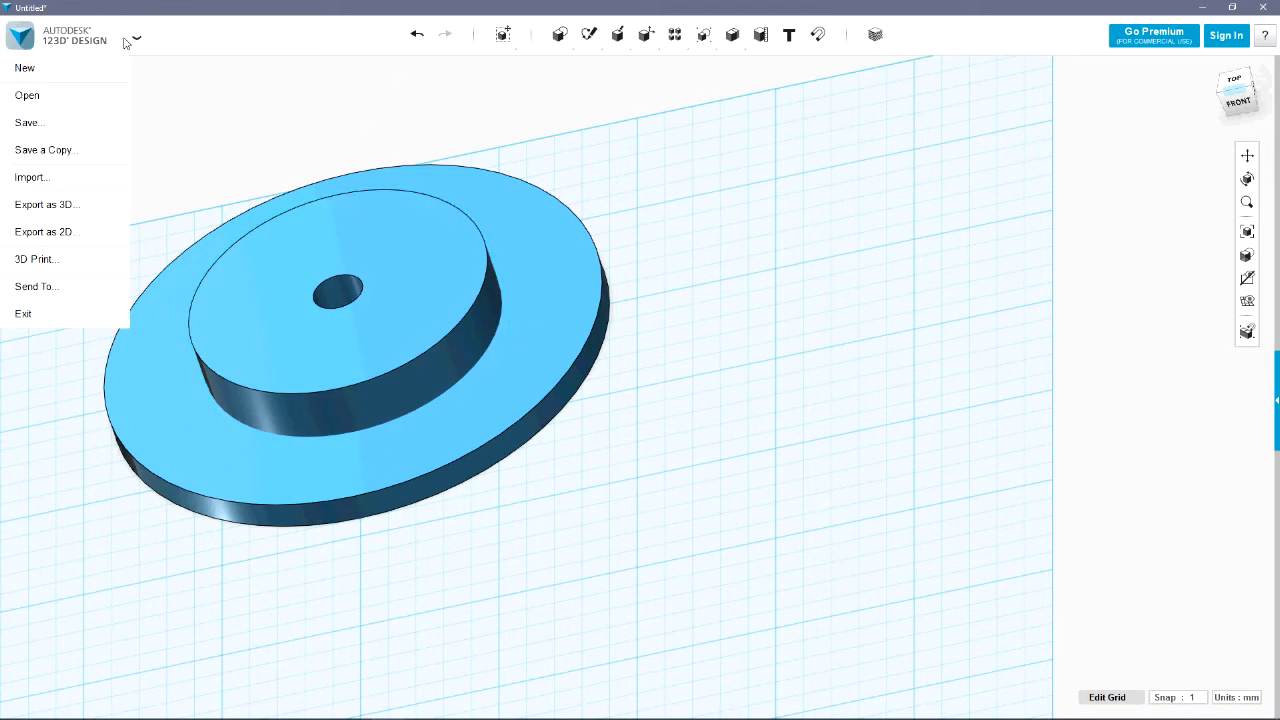
{"action": "mouse_move", "coordinate": [113, 217]}
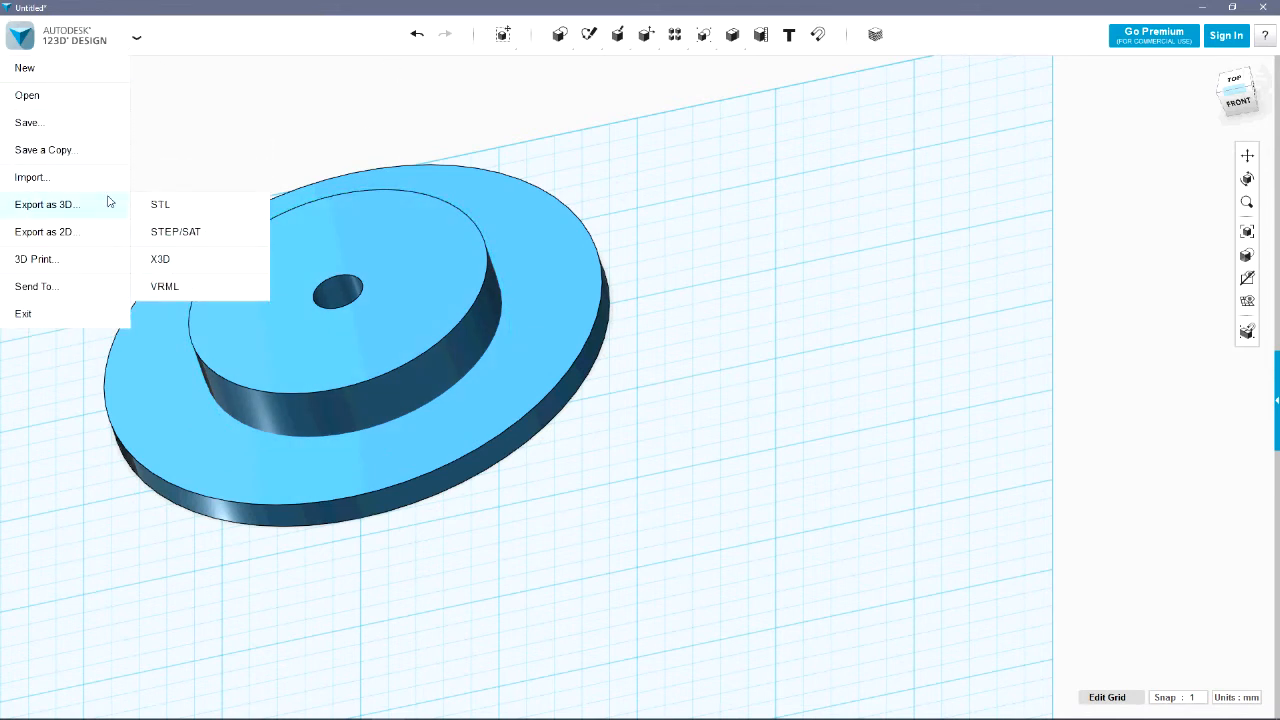
{"action": "left_click", "coordinate": [183, 210]}
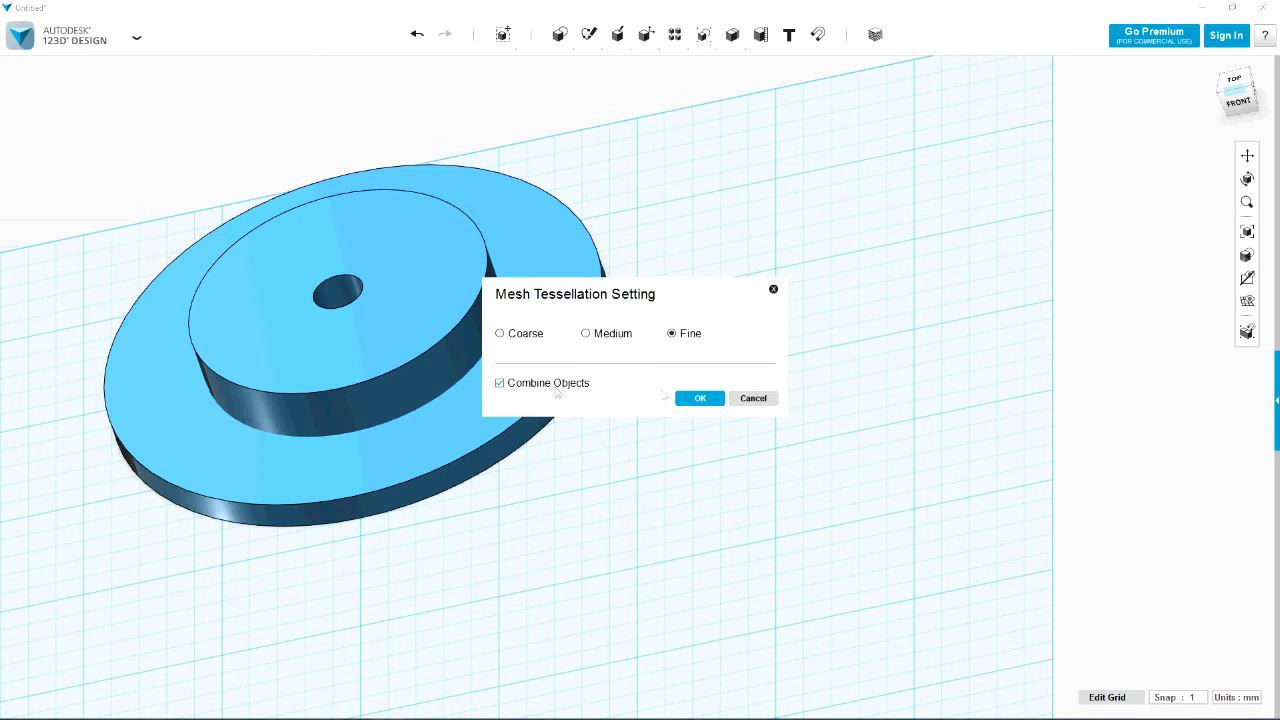
{"action": "left_click", "coordinate": [700, 398]}
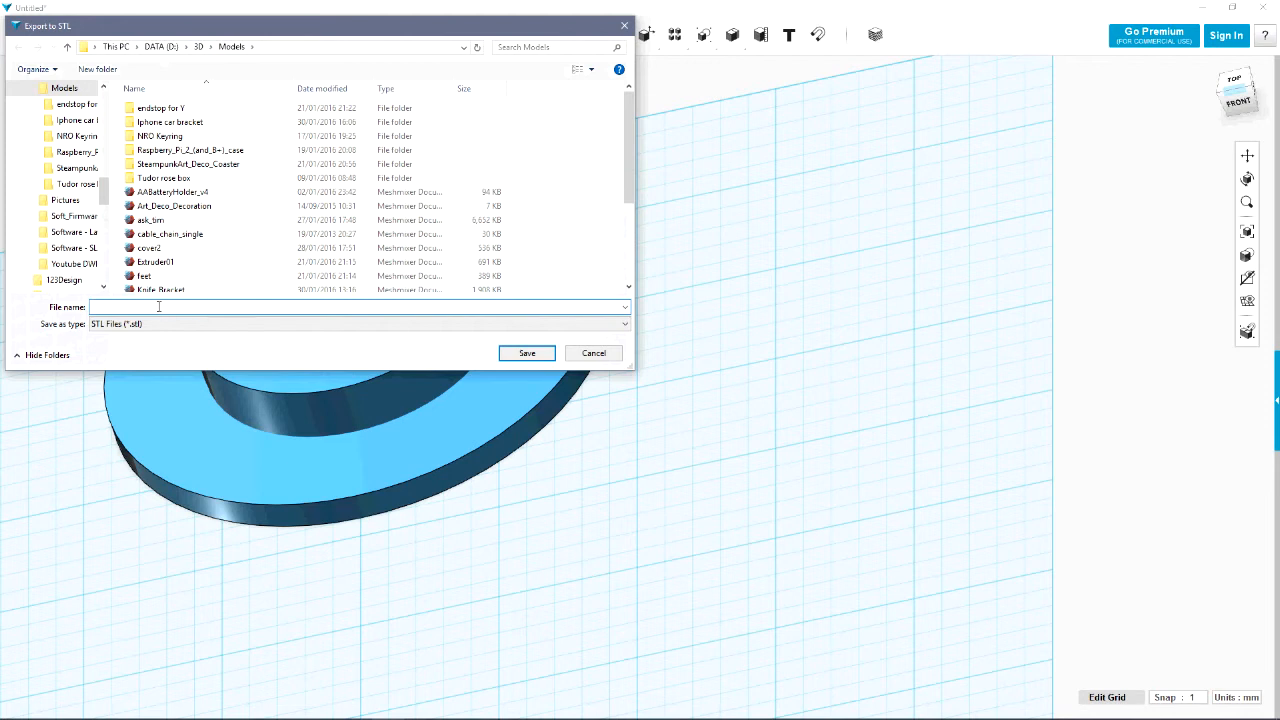
Save the STL as spoolDemo in the Models folder, replacing the existing file
{"action": "type", "text": "s"}
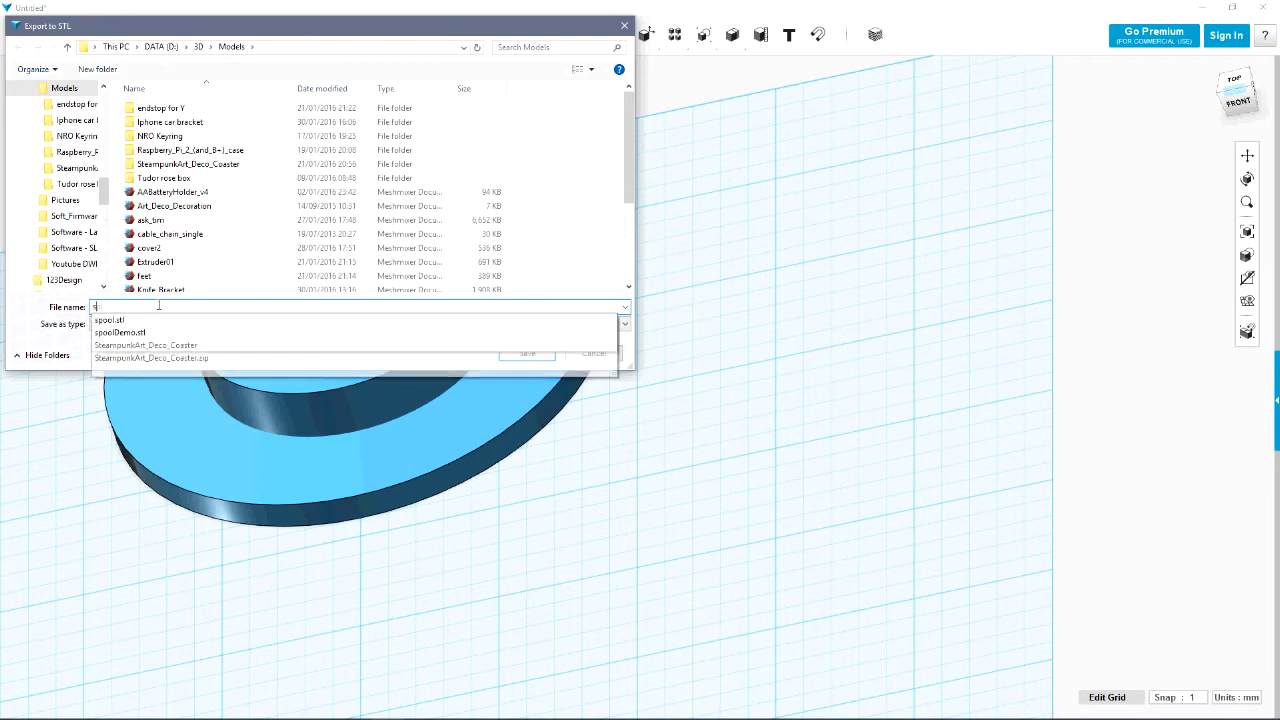
{"action": "type", "text": "poolD"}
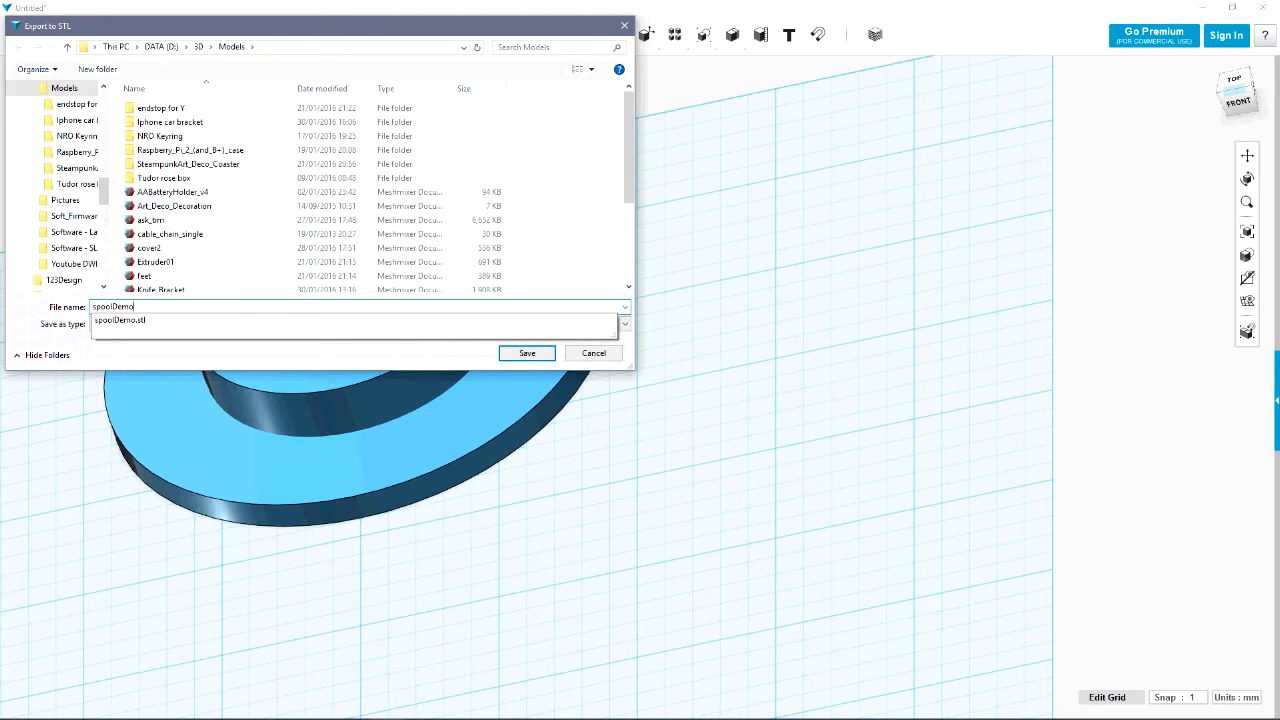
{"action": "type", "text": "emo"}
{"action": "key", "text": "Return"}
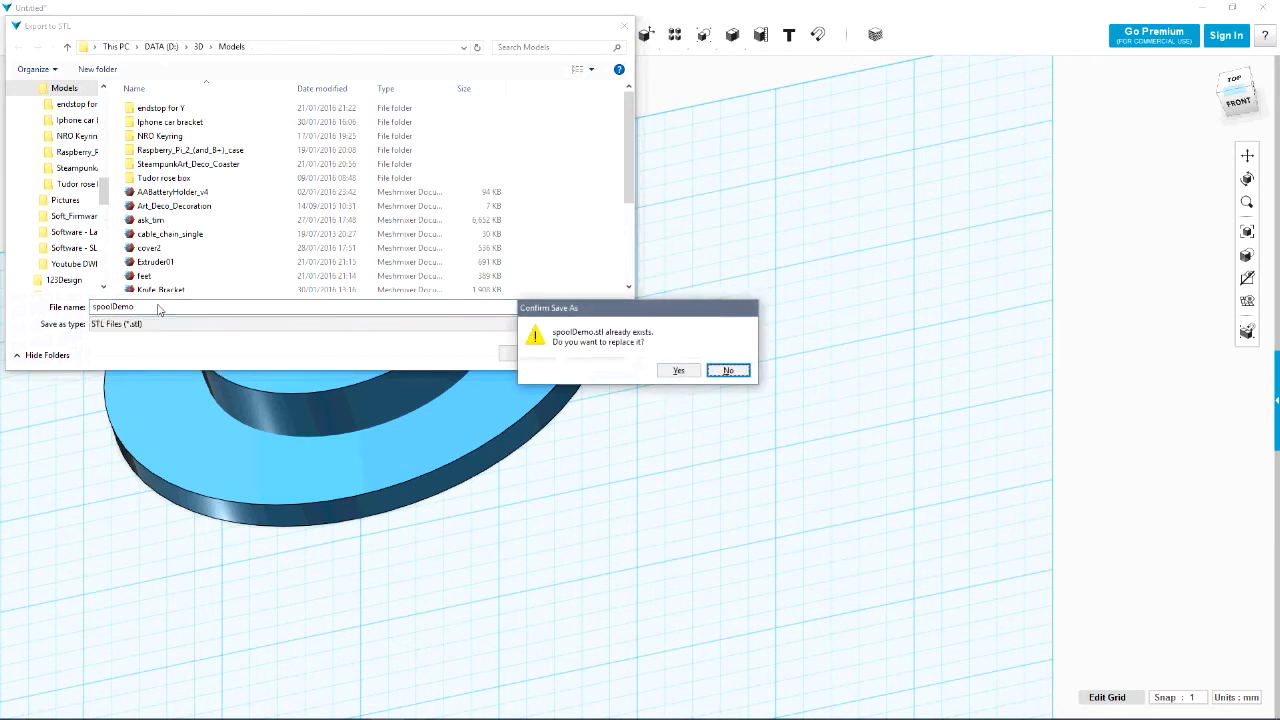
{"action": "left_click", "coordinate": [676, 370]}
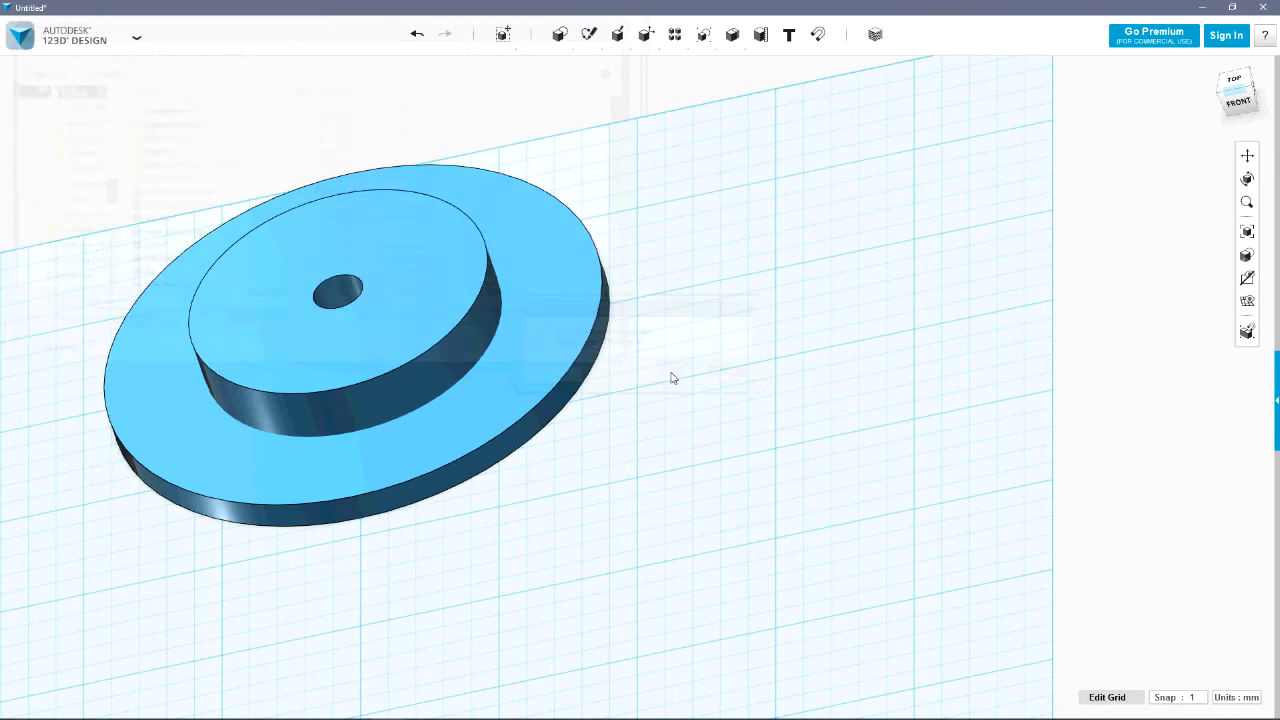
Close 123D Design without saving the document and launch Cura from the desktop
{"action": "left_click", "coordinate": [1265, 8]}
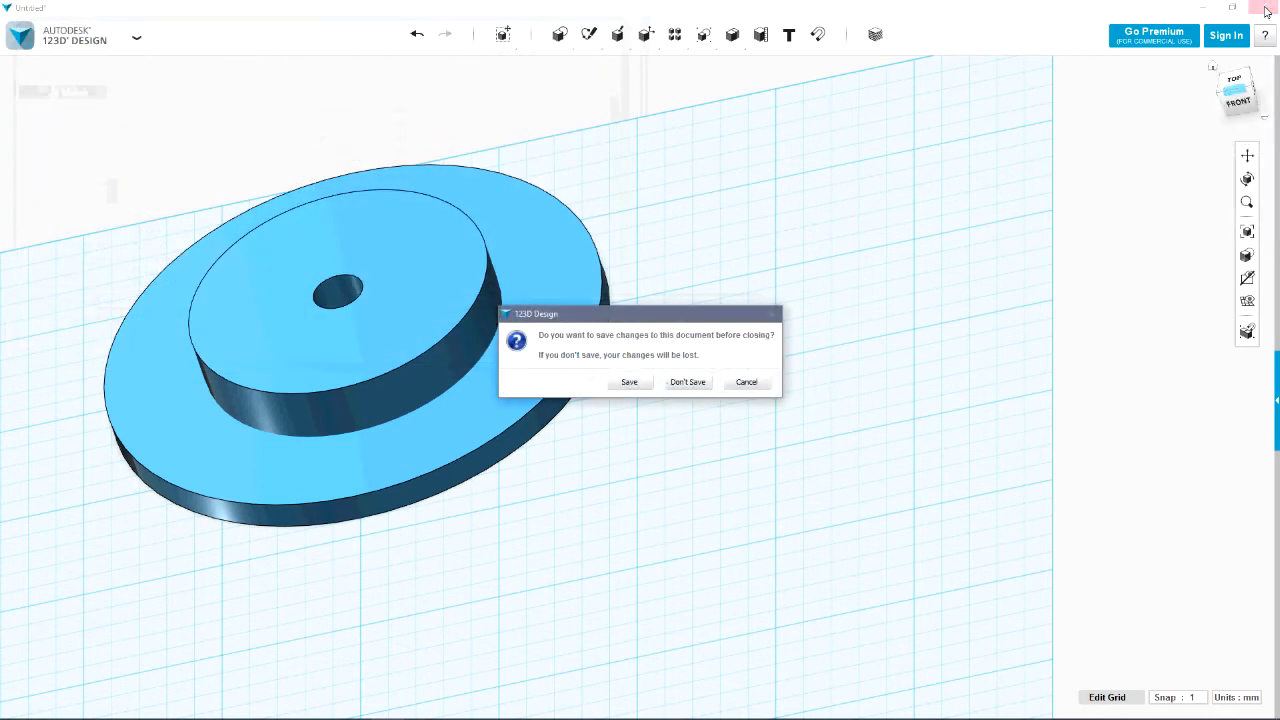
{"action": "left_click", "coordinate": [687, 382]}
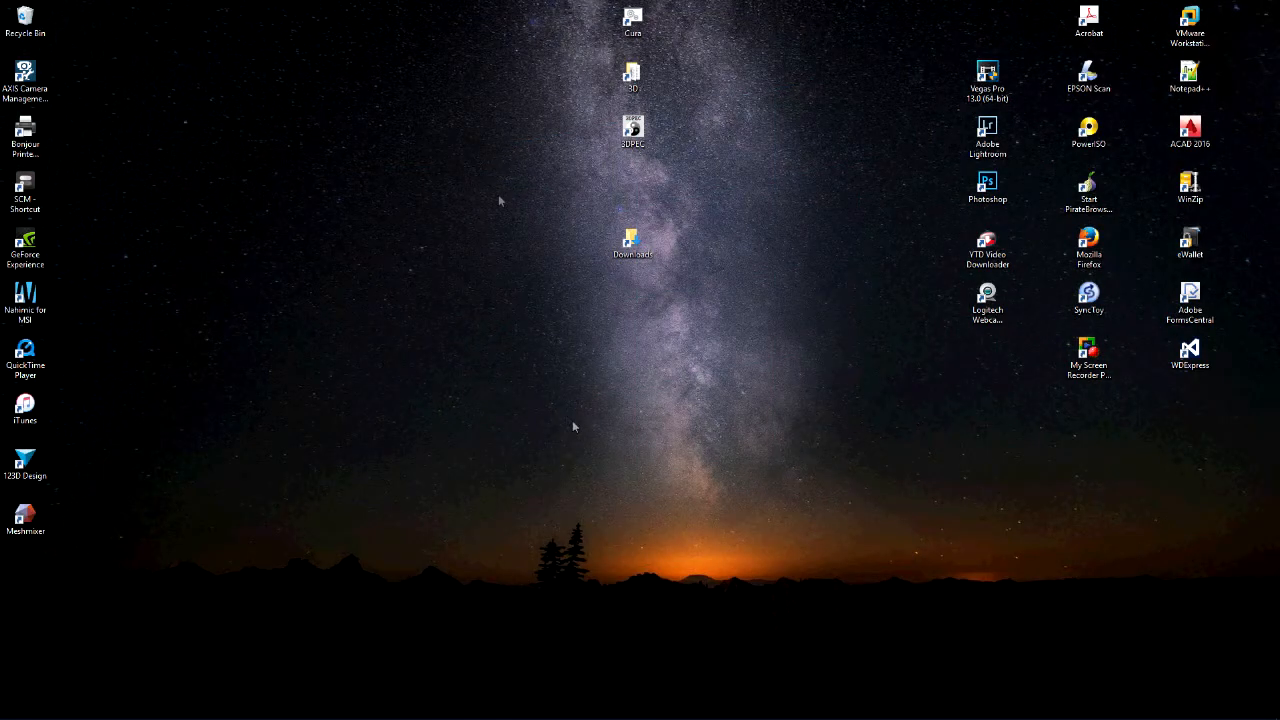
{"action": "double_click", "coordinate": [630, 22]}
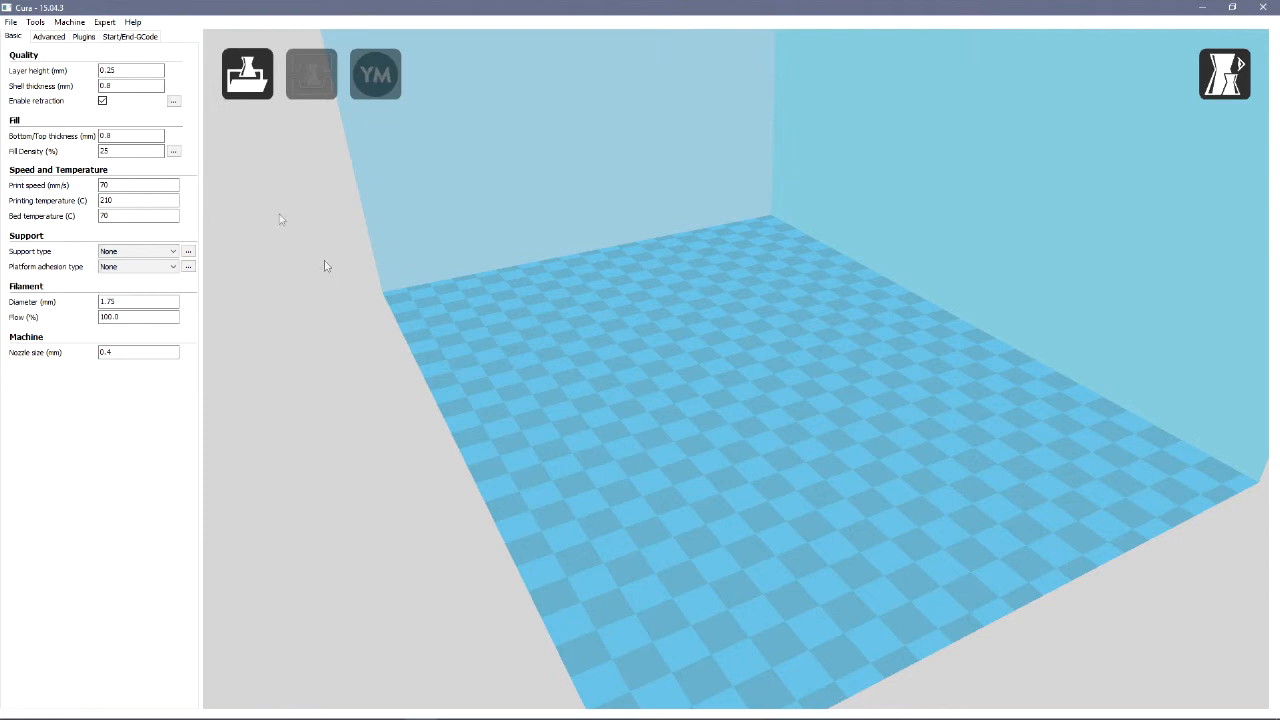
Choose Mendel as the active machine and load the spoolDemo model from the Models folder
{"action": "left_click", "coordinate": [69, 23]}
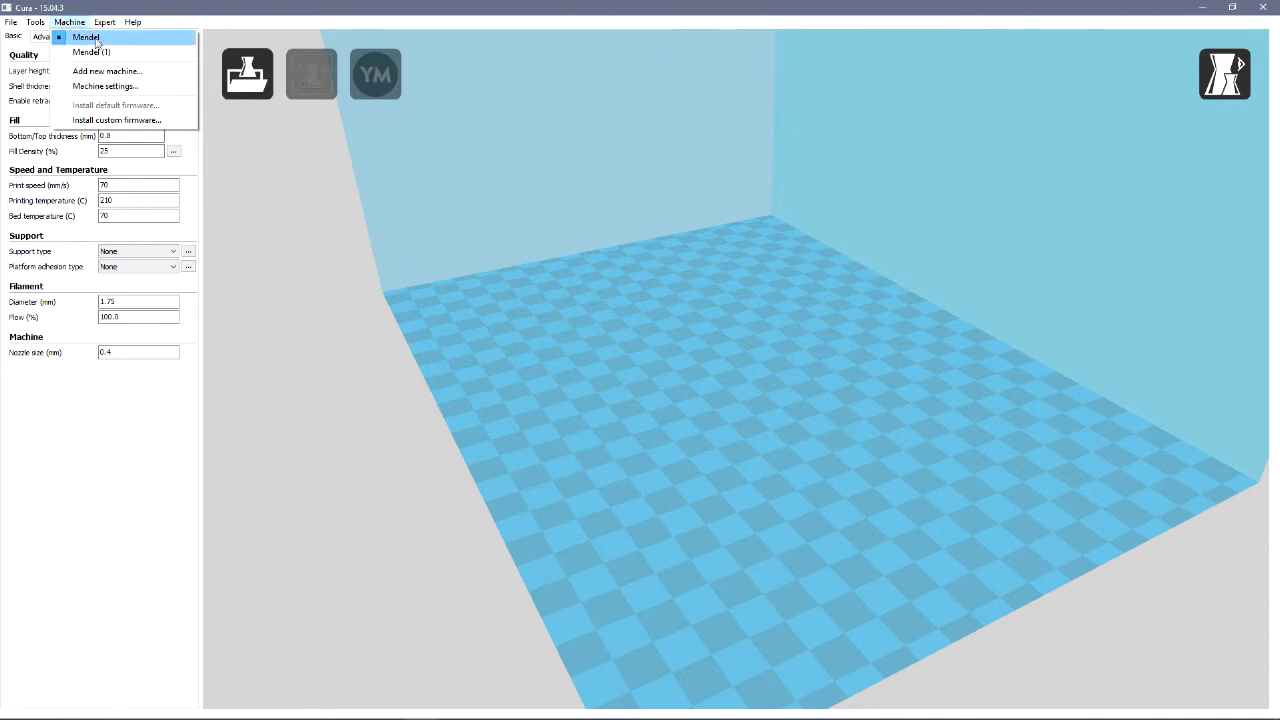
{"action": "left_click", "coordinate": [90, 38]}
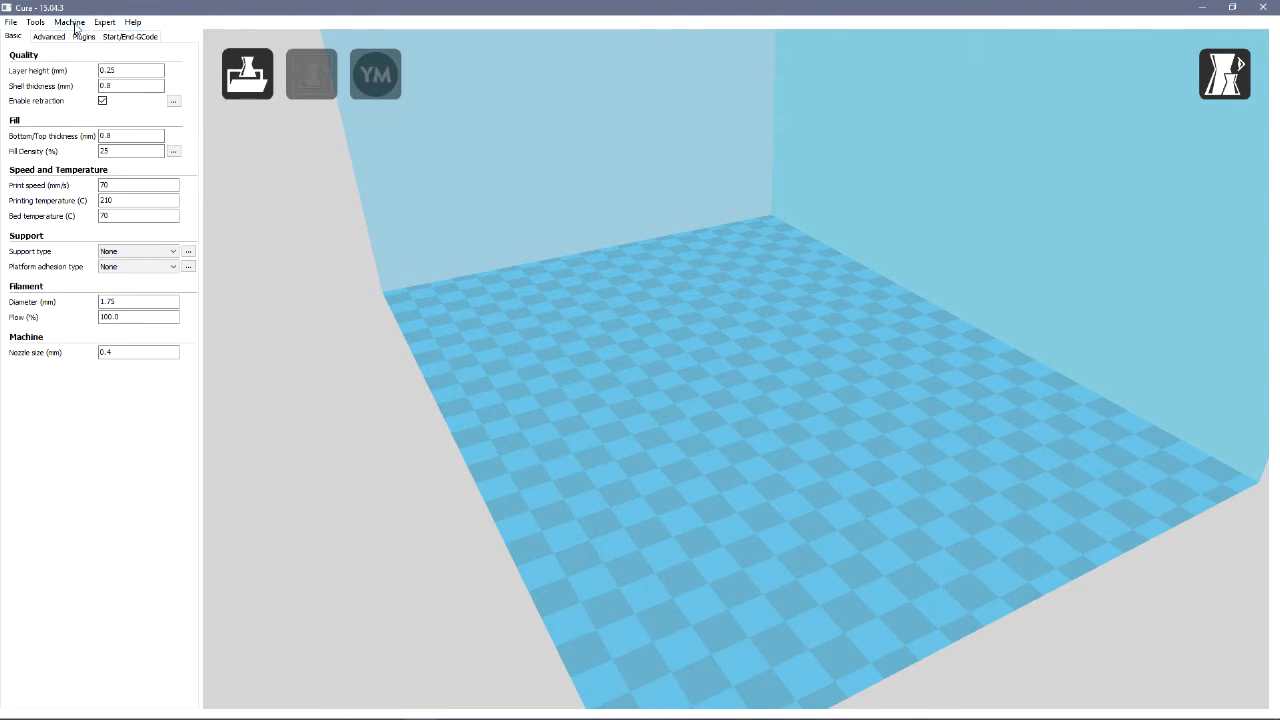
{"action": "left_click", "coordinate": [11, 22]}
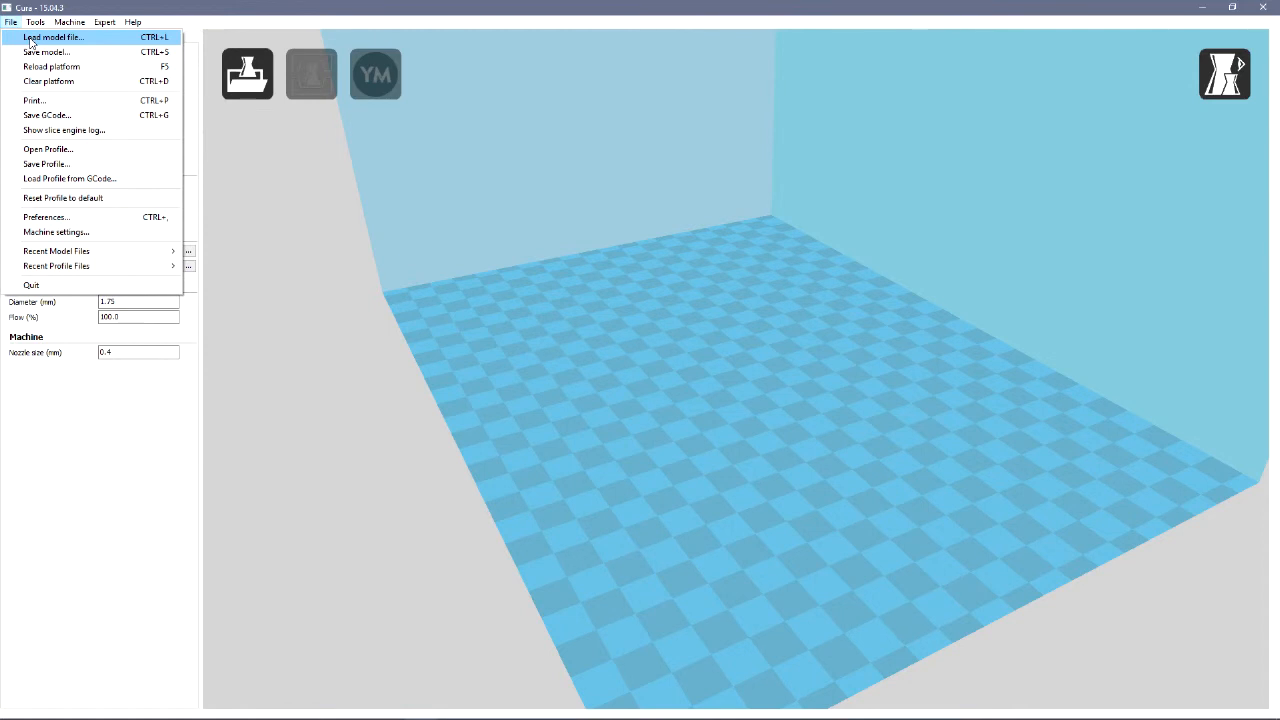
{"action": "left_click", "coordinate": [30, 40]}
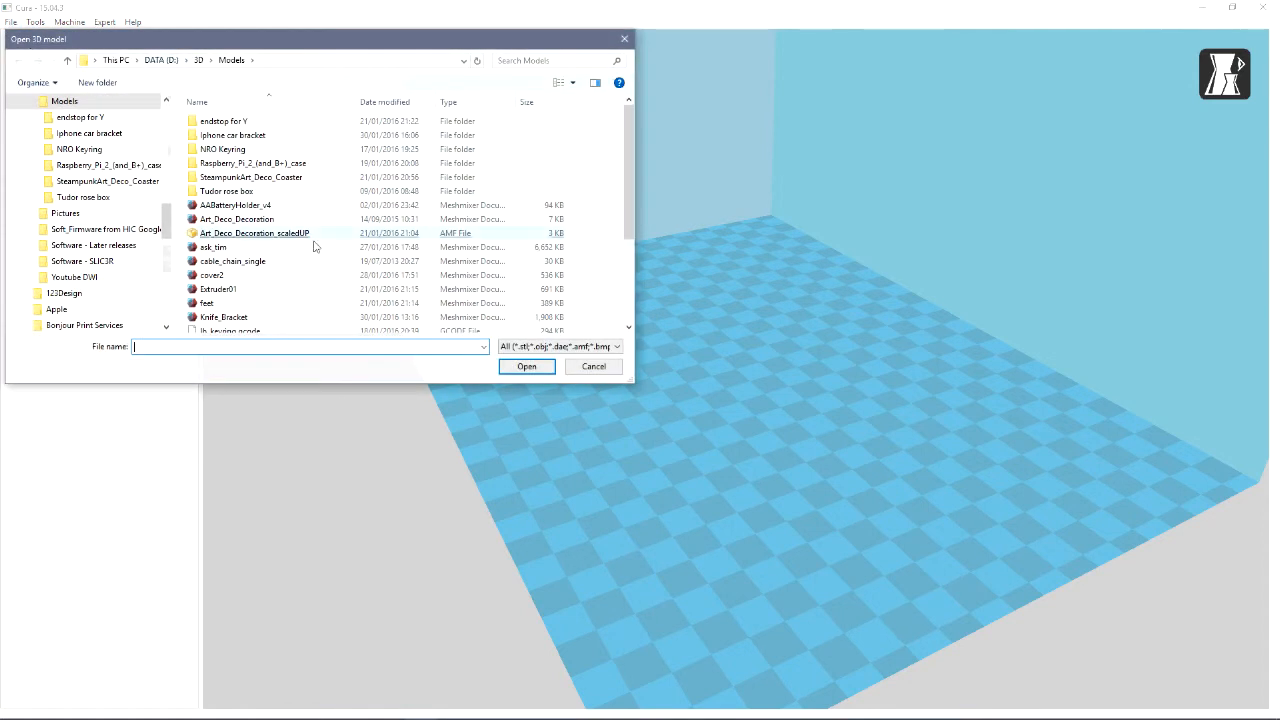
{"action": "scroll", "coordinate": [325, 278], "scroll_direction": "down", "scroll_amount": 3}
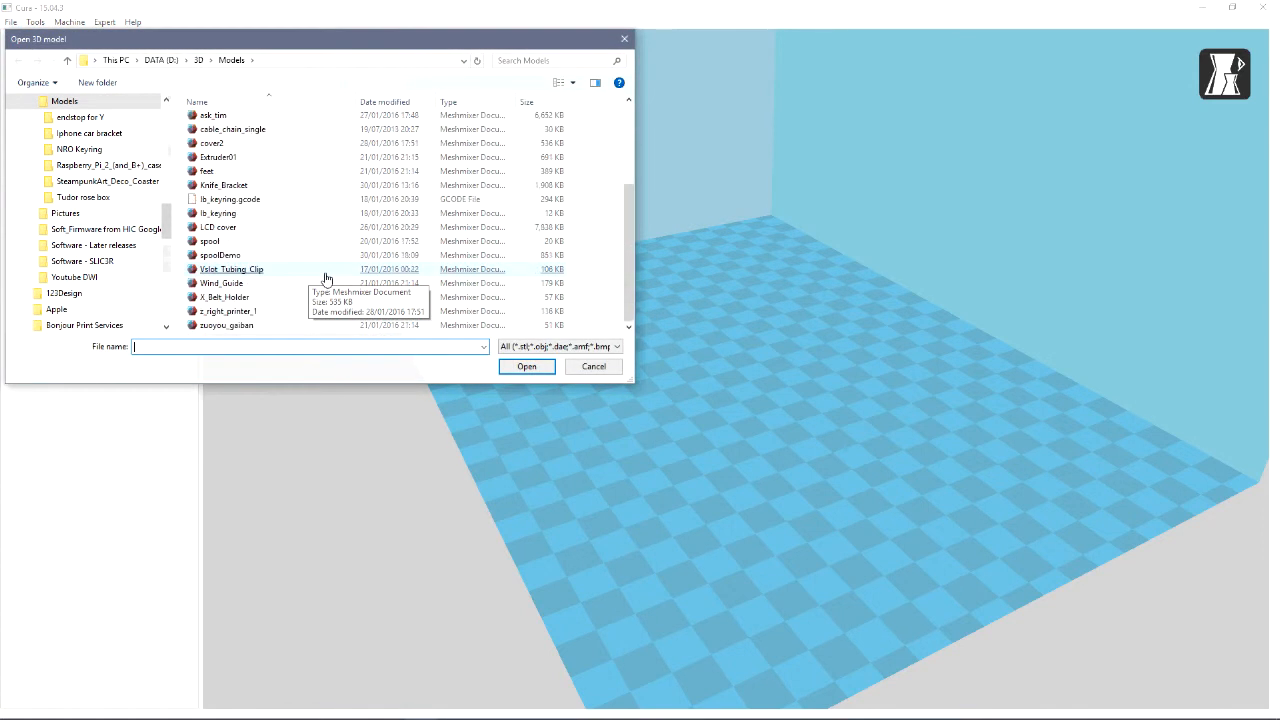
{"action": "double_click", "coordinate": [226, 257]}
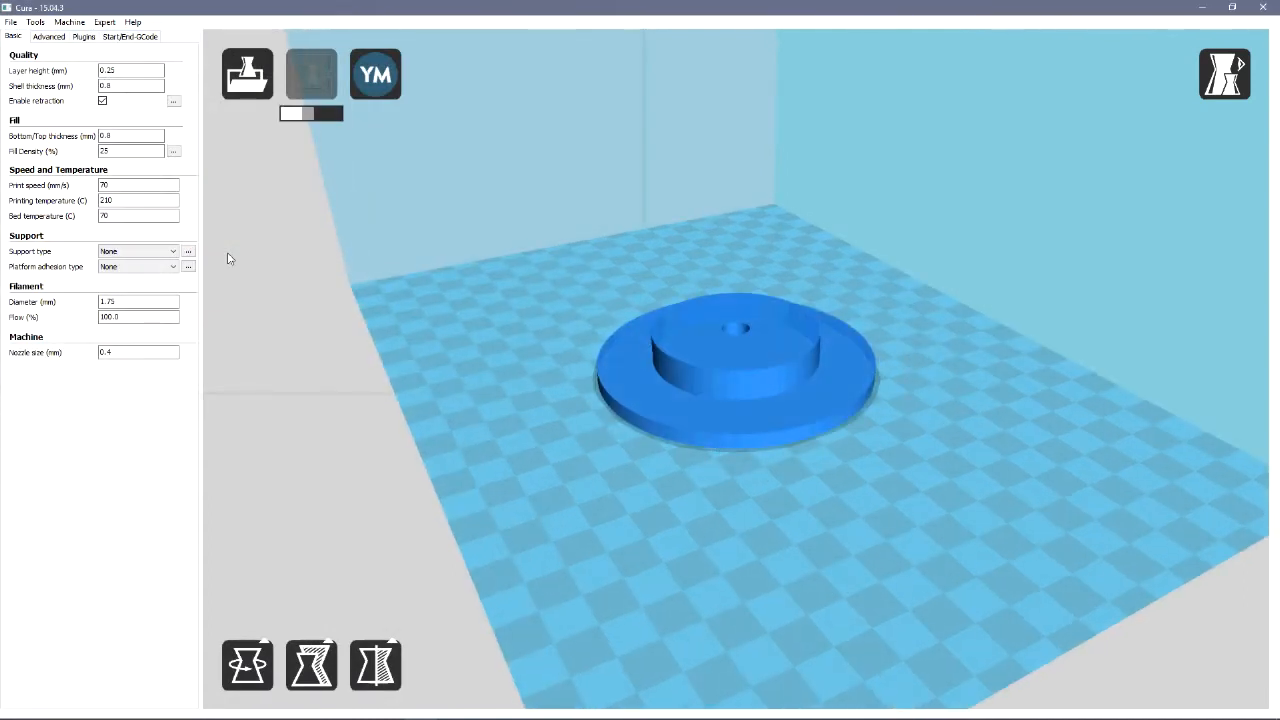
Move the spool model away from the centre of the print bed towards its front corner
{"action": "right_click_drag", "start_coordinate": [541, 284], "coordinate": [550, 334]}
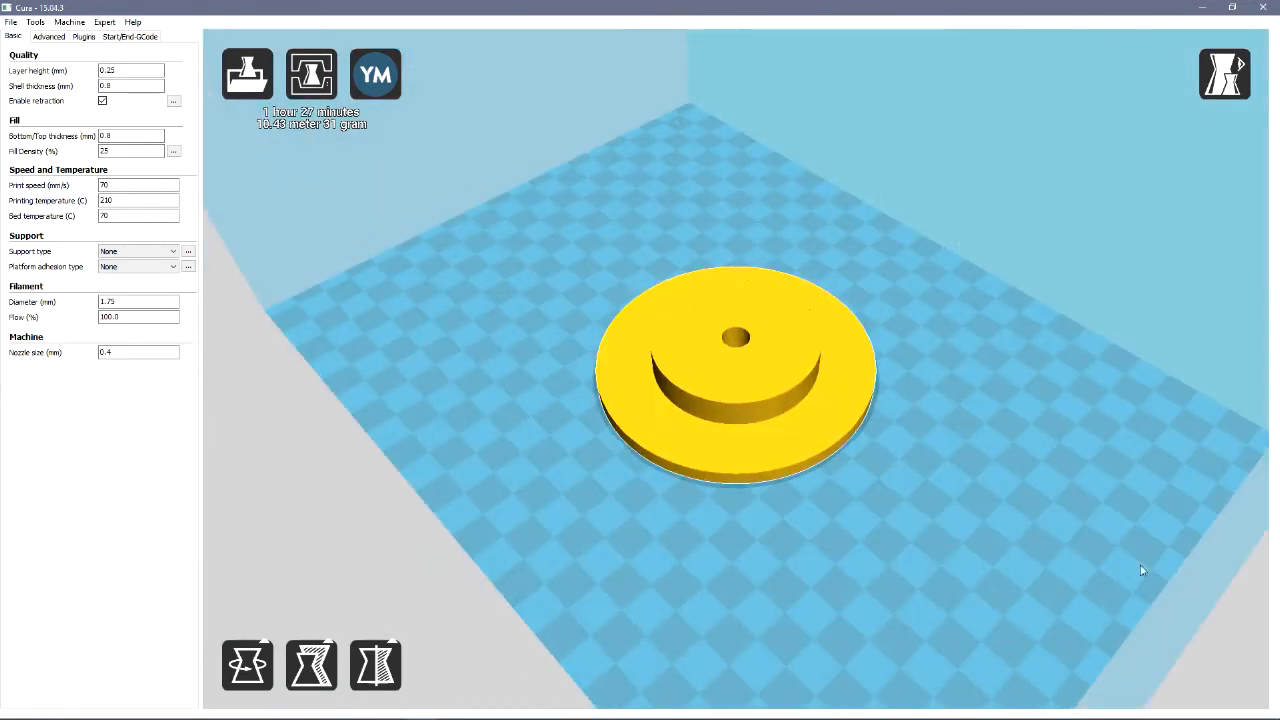
{"action": "left_click_drag", "start_coordinate": [622, 358], "coordinate": [903, 466]}
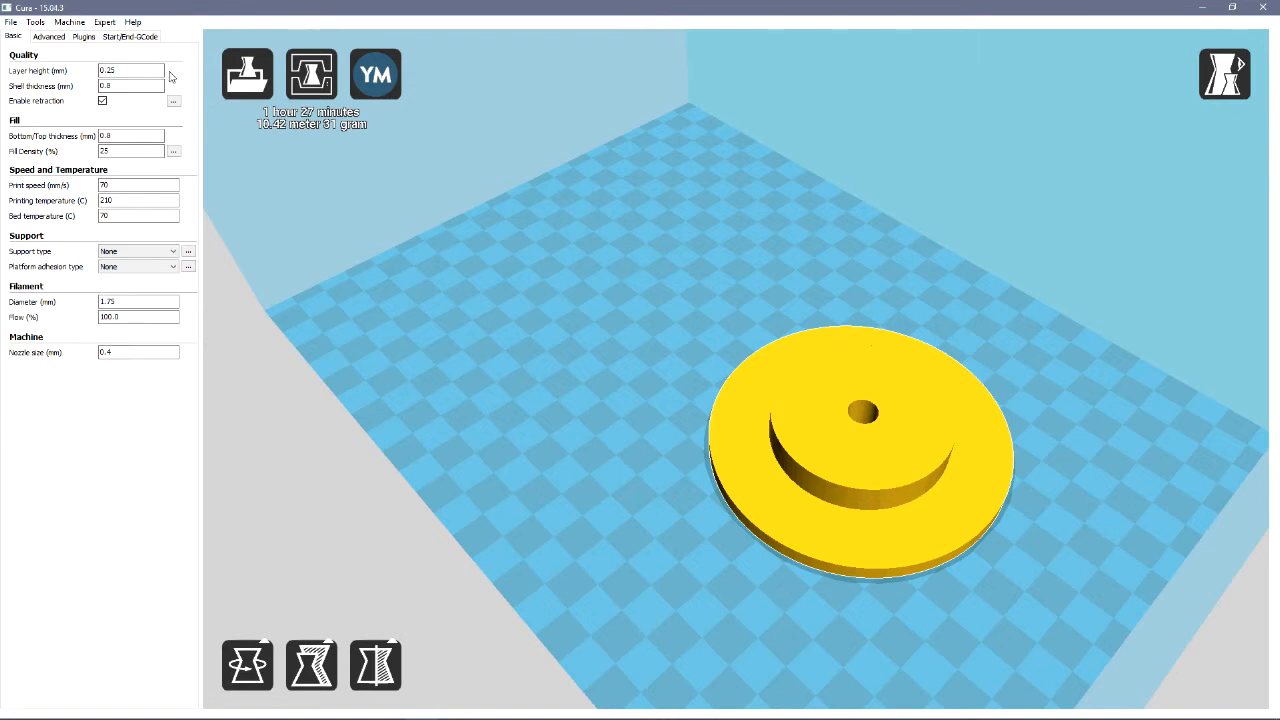
Review the basic and advanced print settings and inspect the spool on the bed from the side and above
{"action": "left_click", "coordinate": [52, 38]}
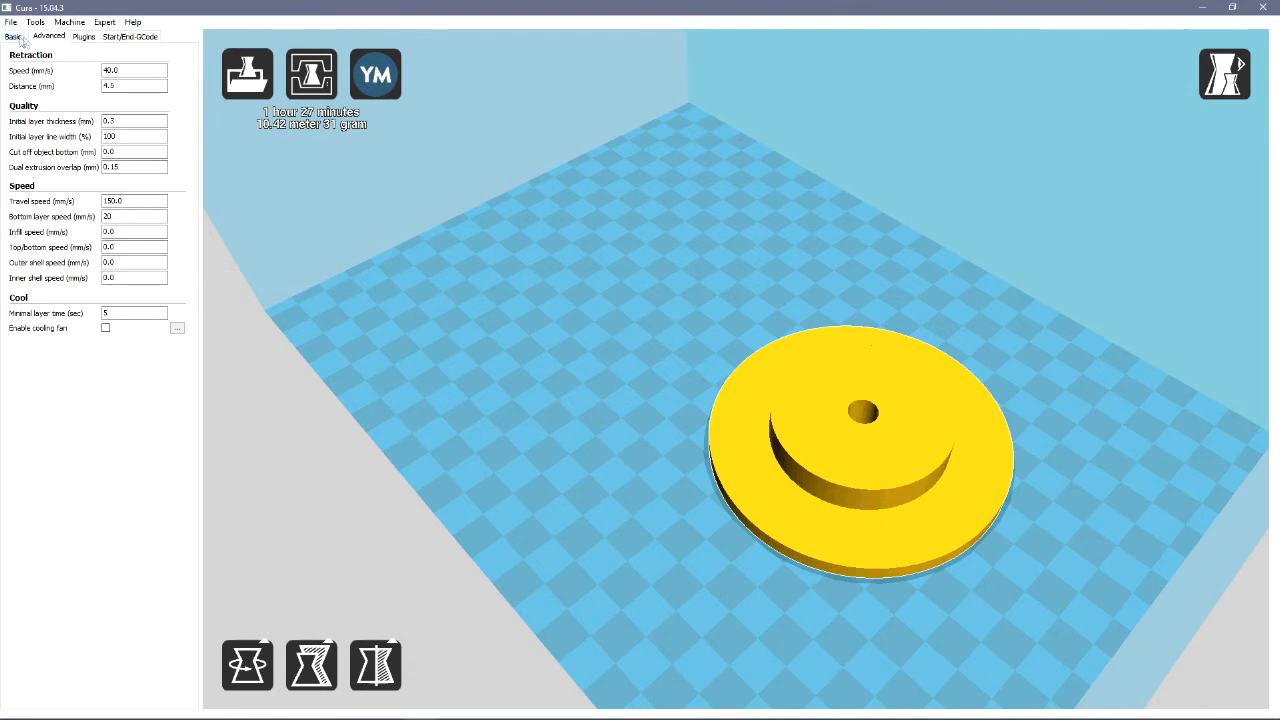
{"action": "left_click", "coordinate": [19, 39]}
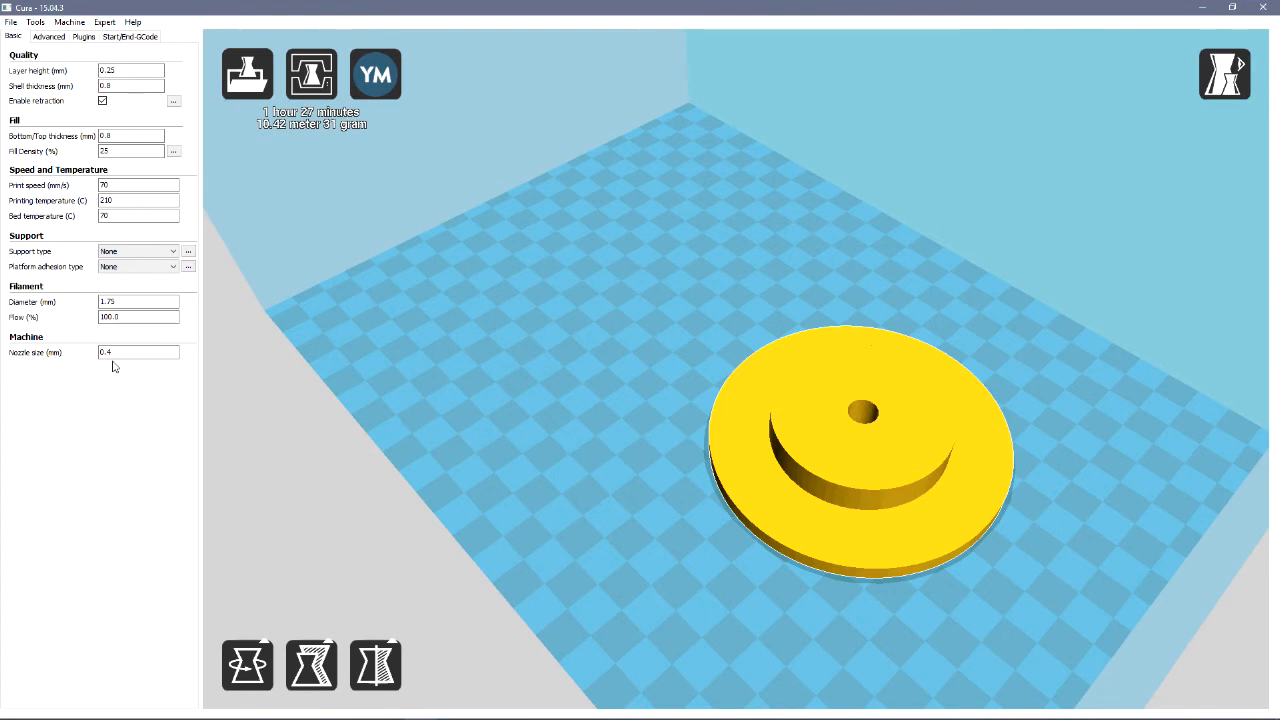
{"action": "left_click", "coordinate": [50, 37]}
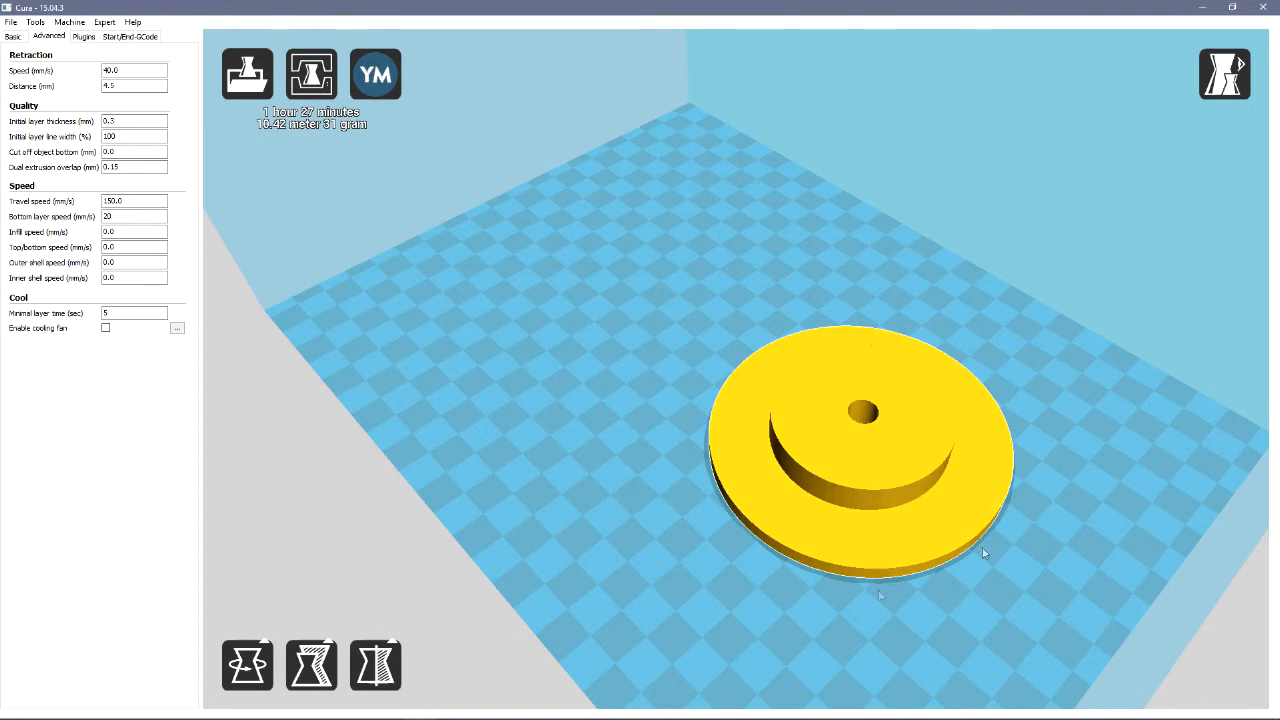
{"action": "right_click_drag", "start_coordinate": [676, 530], "coordinate": [677, 500]}
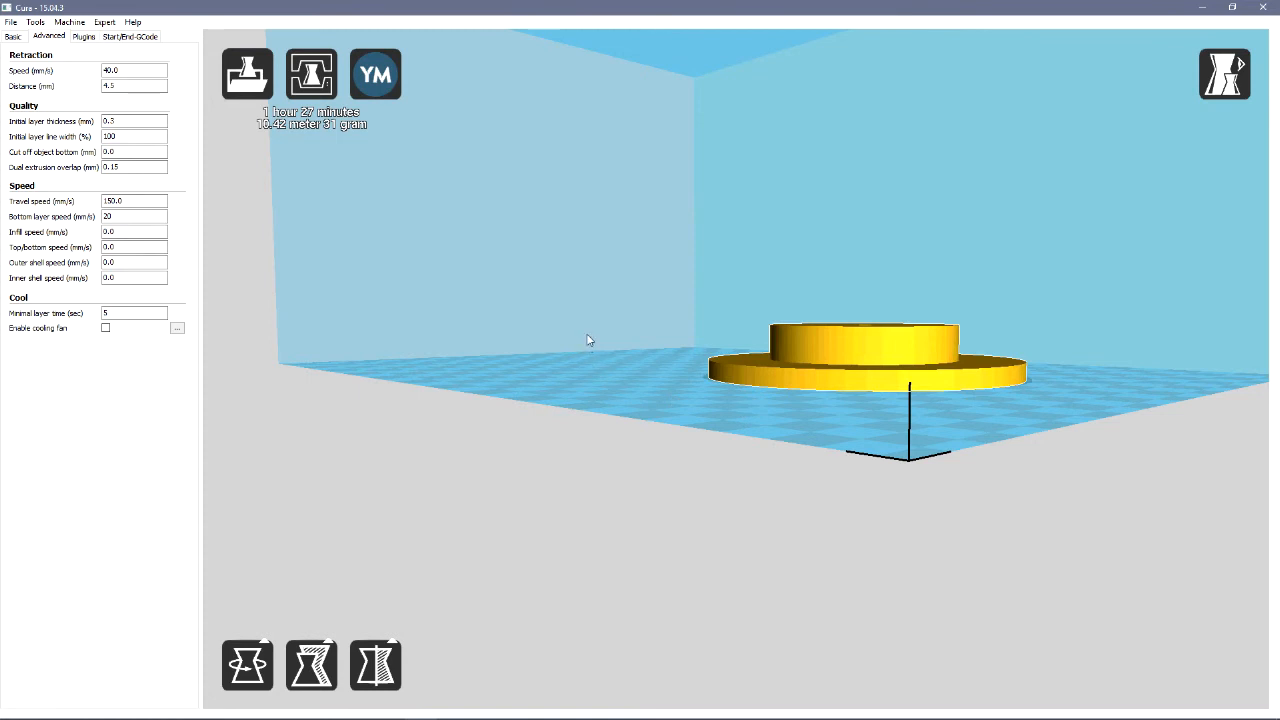
{"action": "left_click", "coordinate": [597, 368]}
{"action": "right_click_drag", "start_coordinate": [598, 361], "coordinate": [603, 389]}
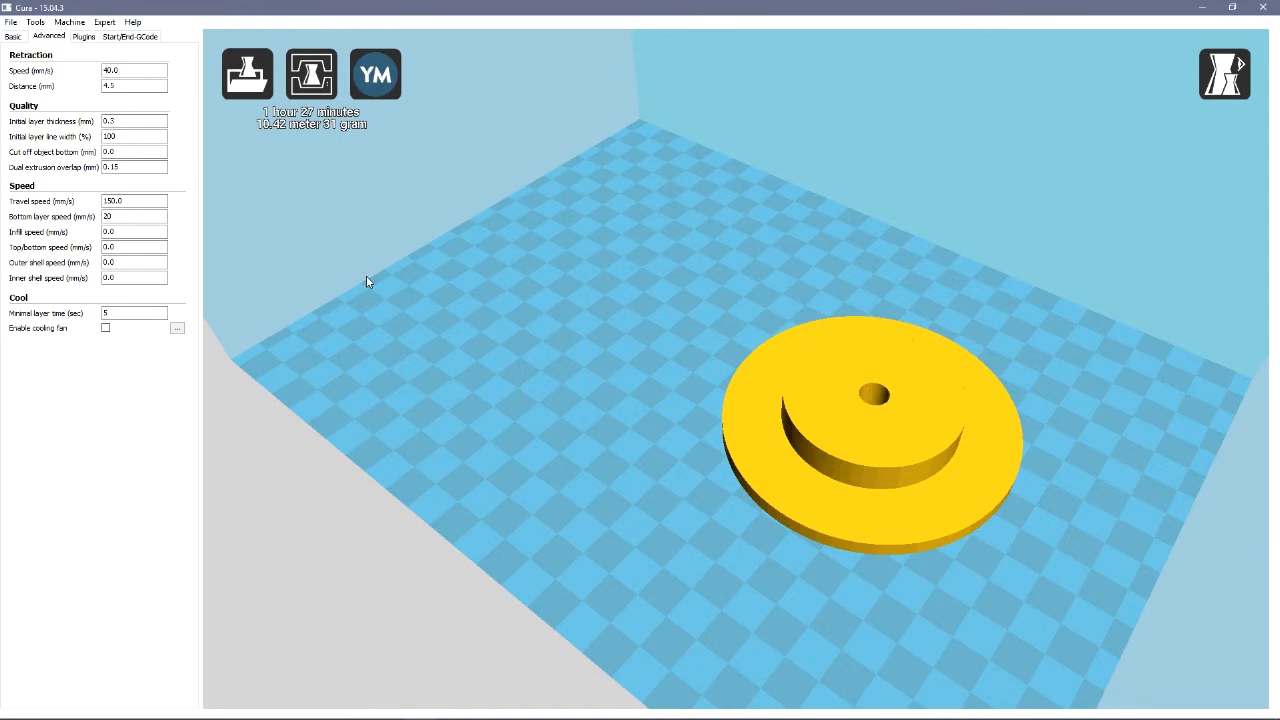
Save the toolpath as spoolDemo G-code on the HICTOP (E:) drive and dismiss the save notification
{"action": "left_click", "coordinate": [11, 22]}
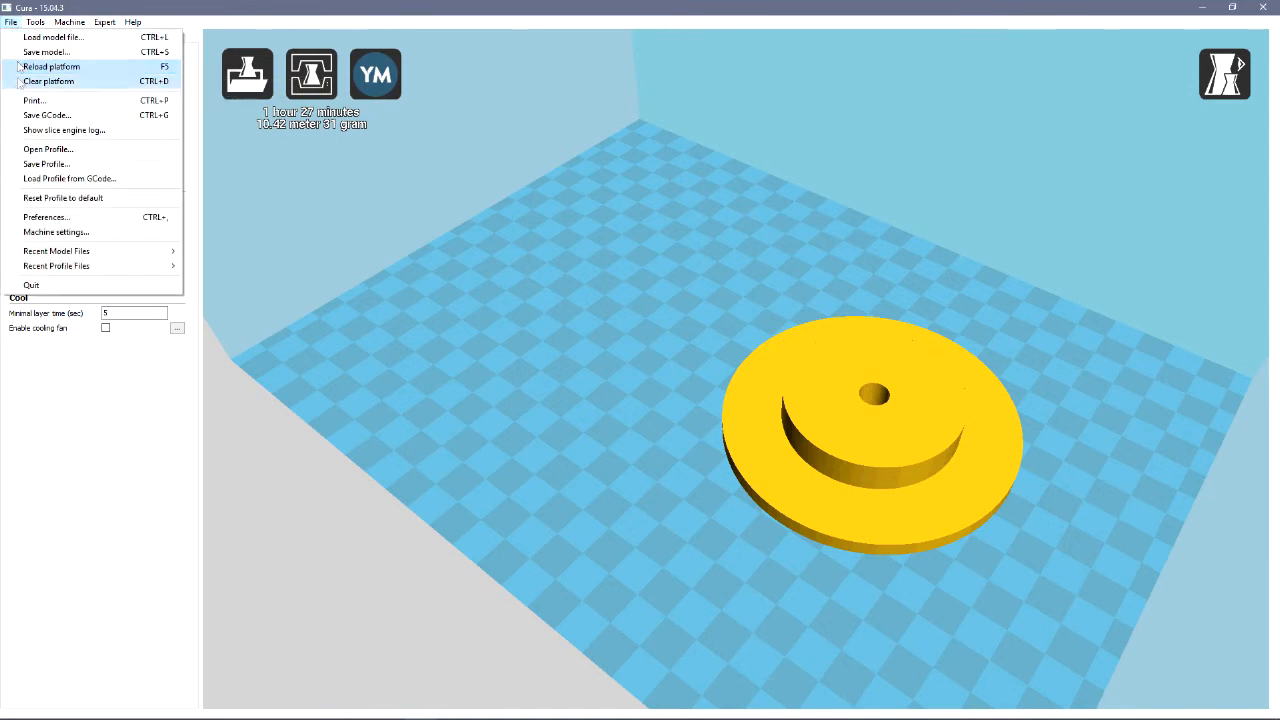
{"action": "left_click", "coordinate": [42, 116]}
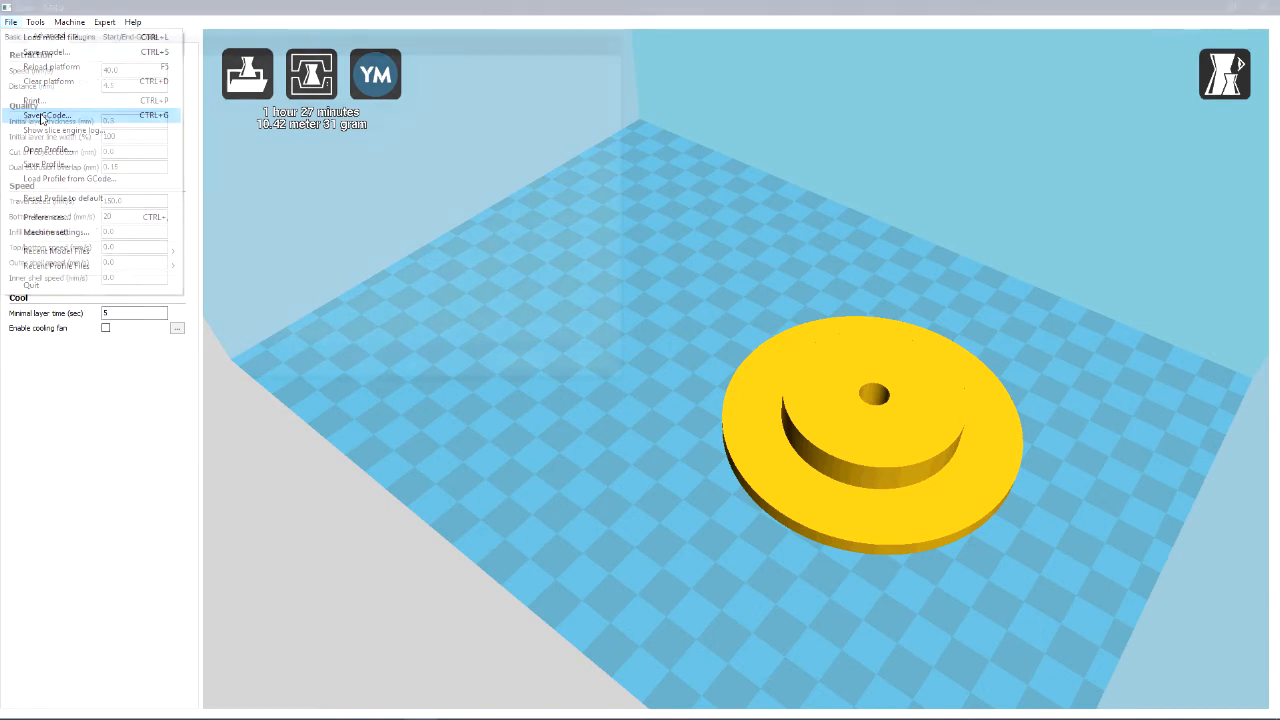
{"action": "left_click_drag", "start_coordinate": [103, 206], "coordinate": [100, 282]}
{"action": "left_click", "coordinate": [72, 237]}
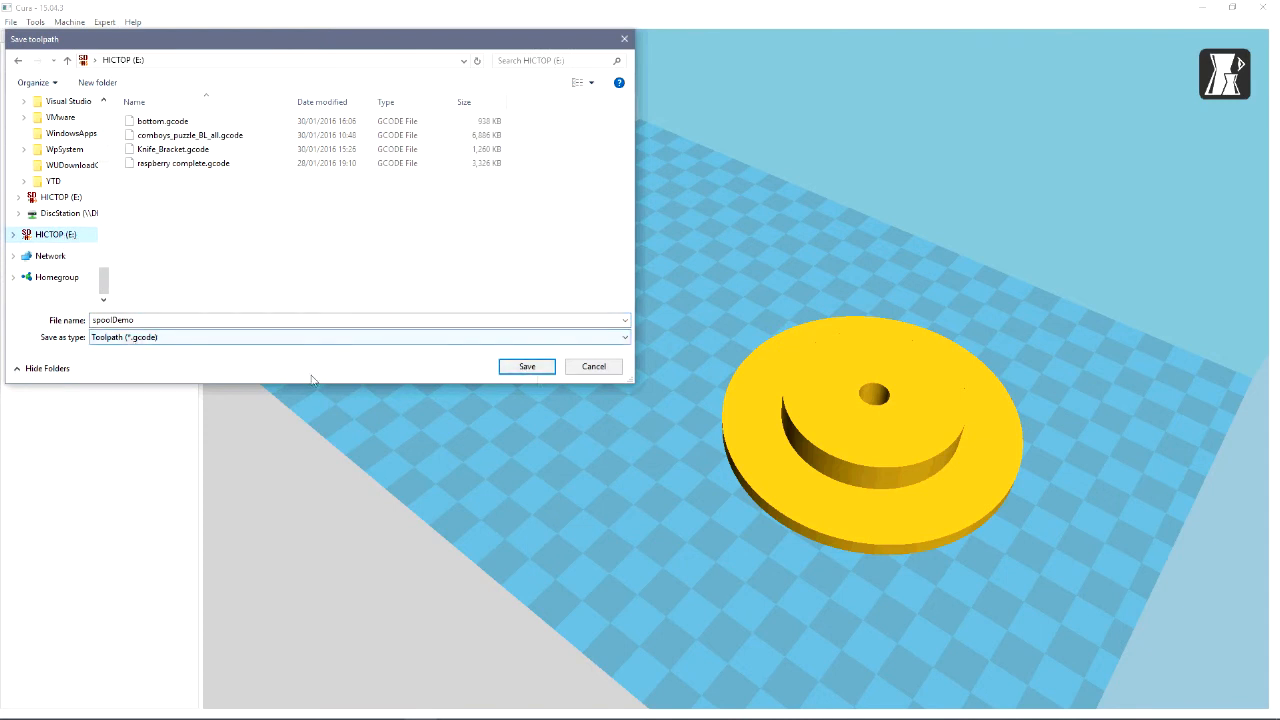
{"action": "left_click", "coordinate": [530, 367]}
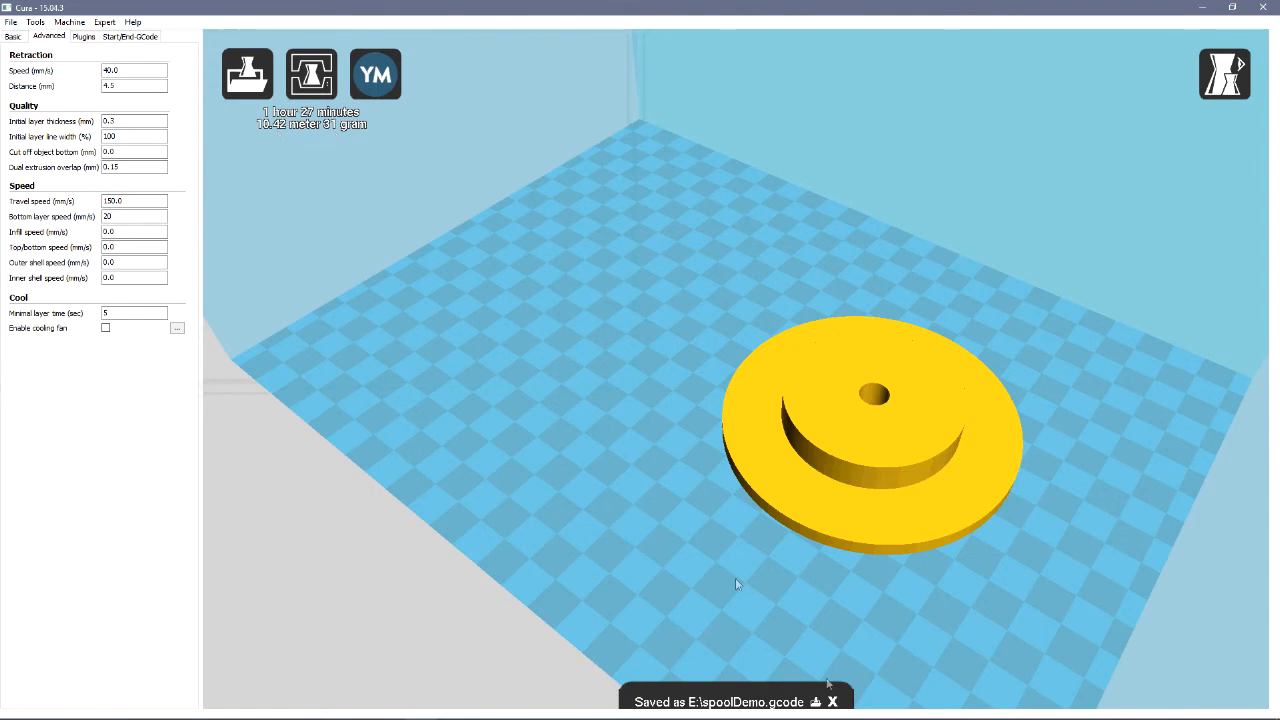
{"action": "left_click", "coordinate": [833, 702]}
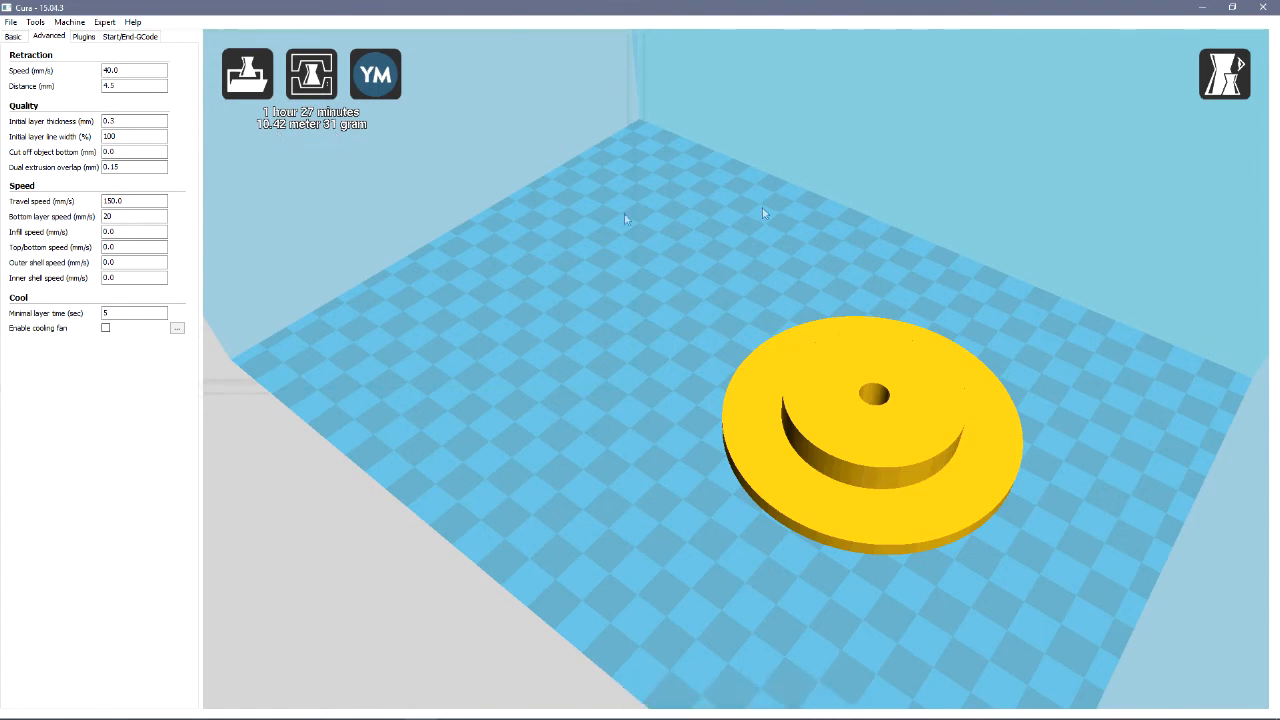
Close Cura and check for spoolDemo.gcode on the HICTOP (E:) drive in File Explorer
{"action": "left_click", "coordinate": [1264, 8]}
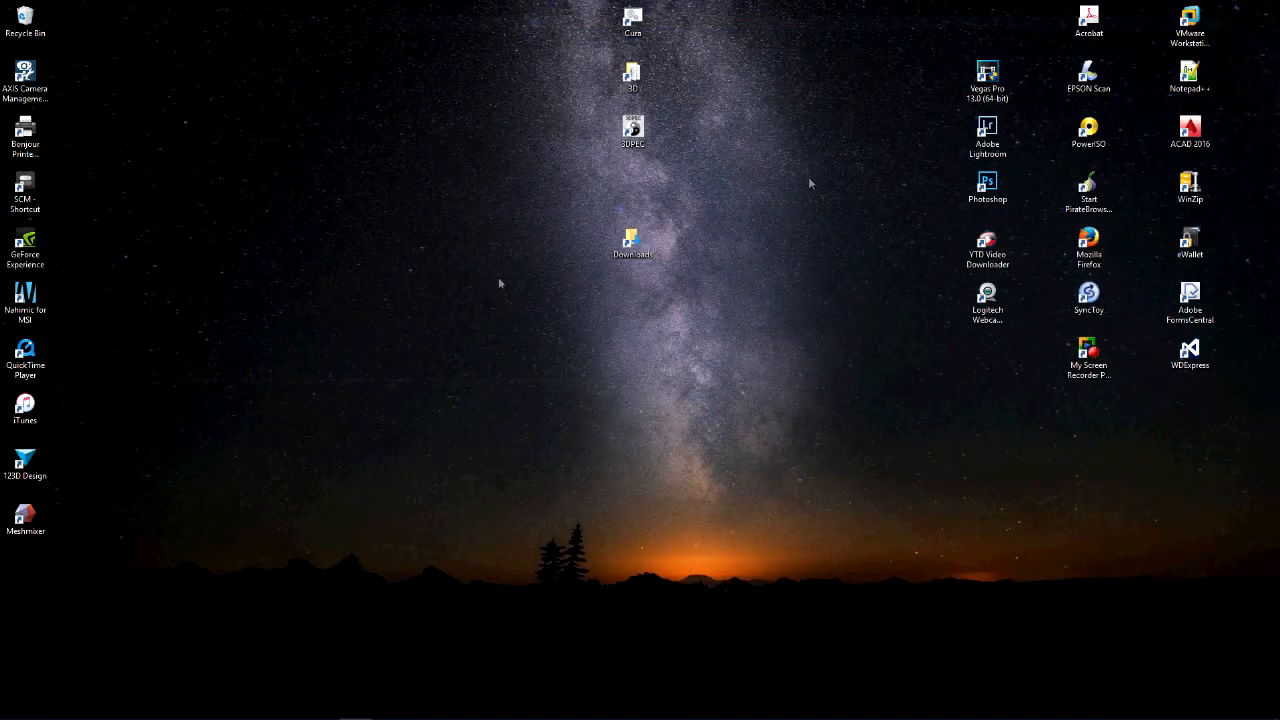
{"action": "right_click", "coordinate": [159, 706]}
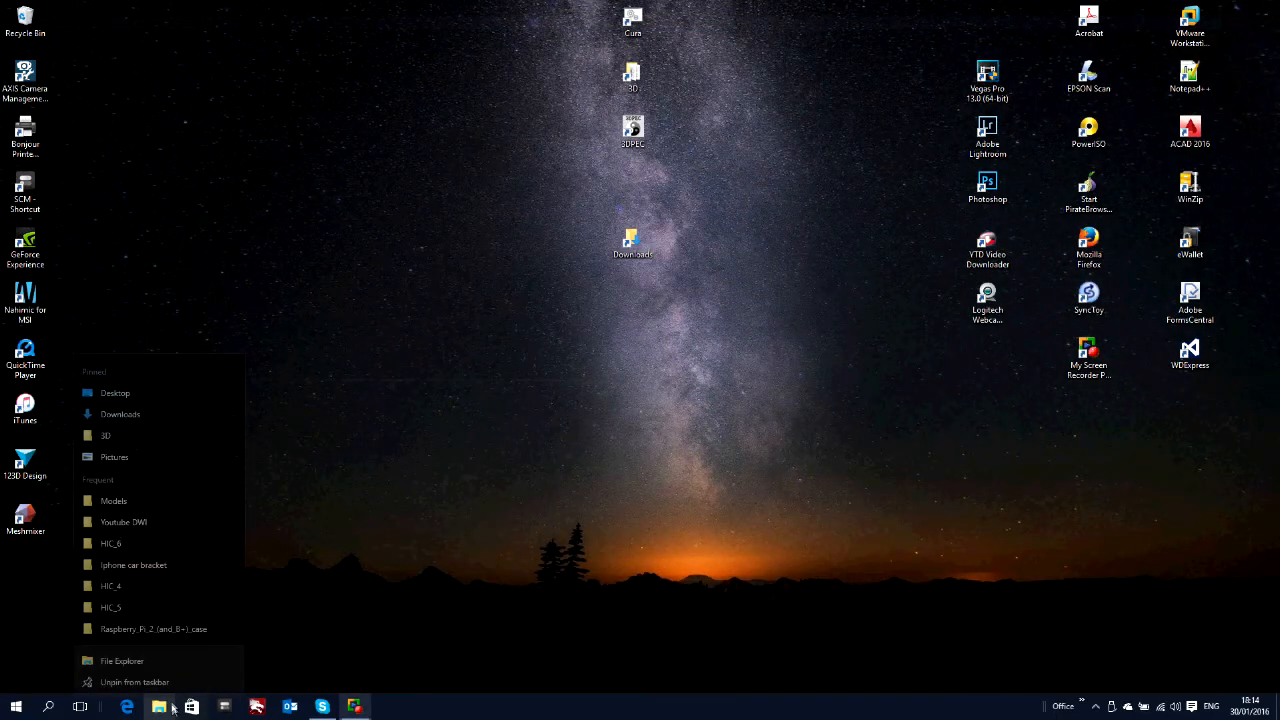
{"action": "left_click", "coordinate": [165, 655]}
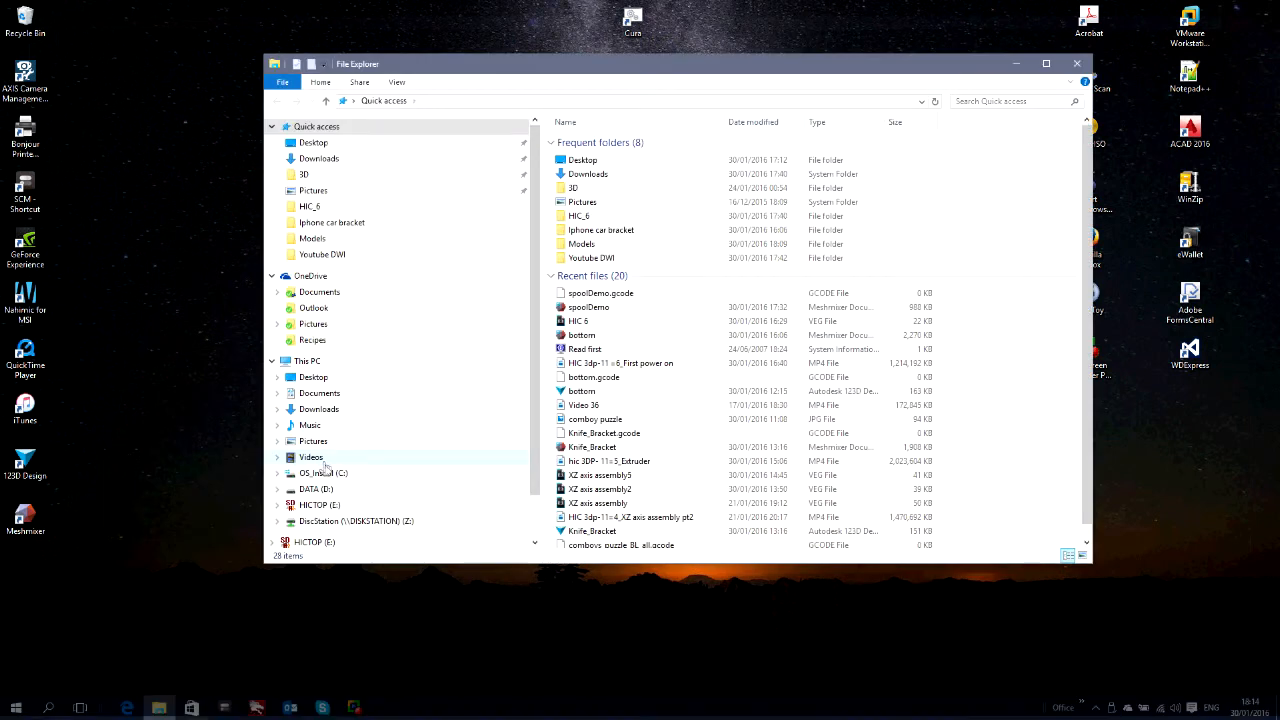
{"action": "left_click", "coordinate": [333, 505]}
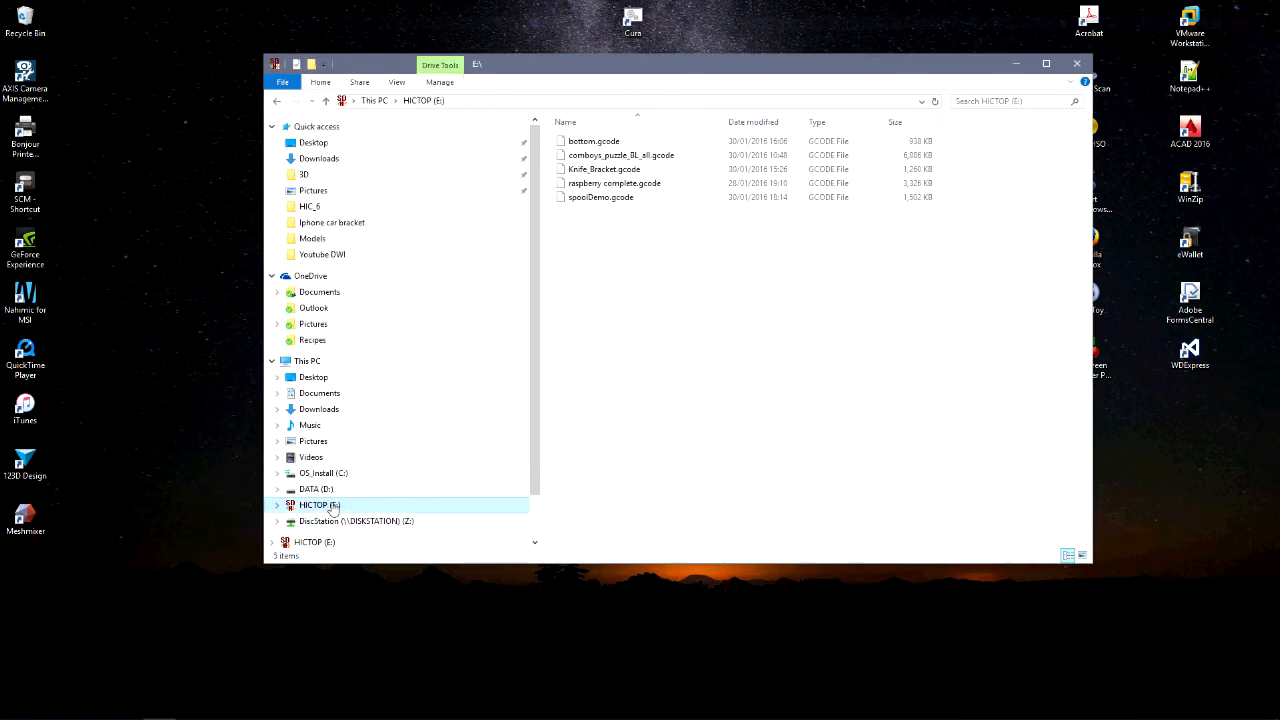
{"action": "left_click", "coordinate": [603, 200]}
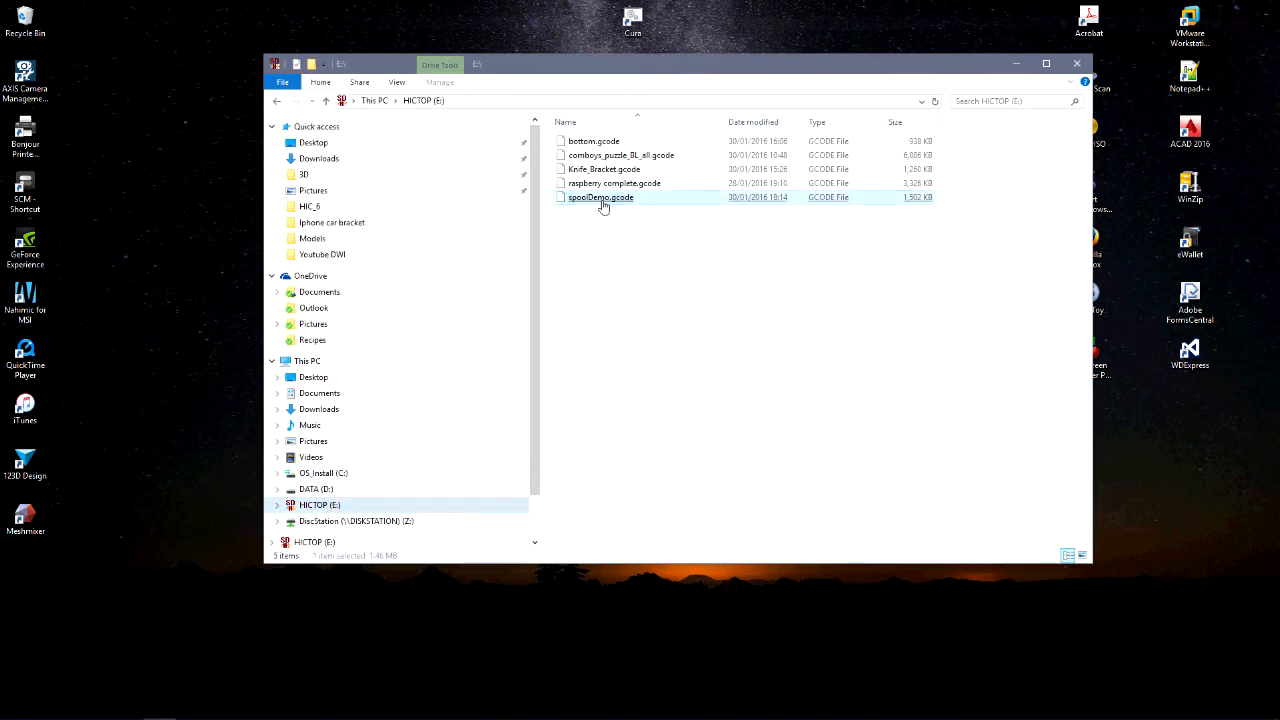
{"action": "left_click", "coordinate": [627, 257]}
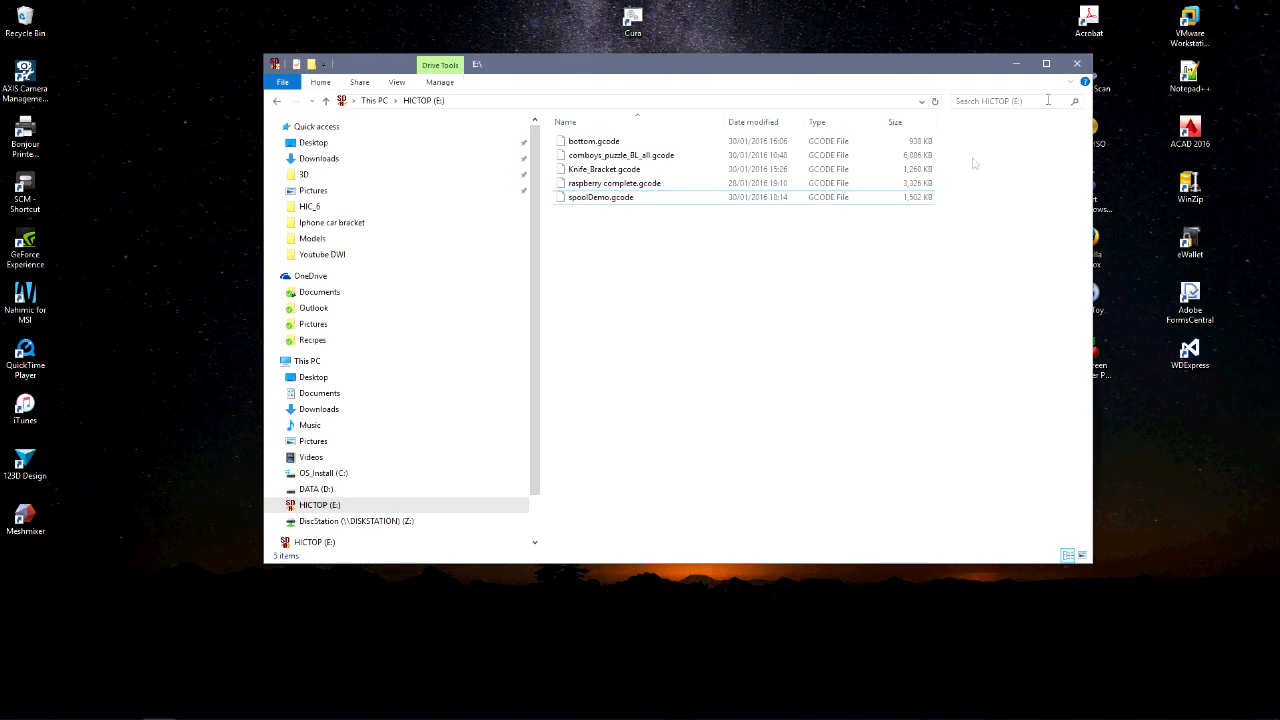
{"action": "left_click", "coordinate": [1077, 63]}
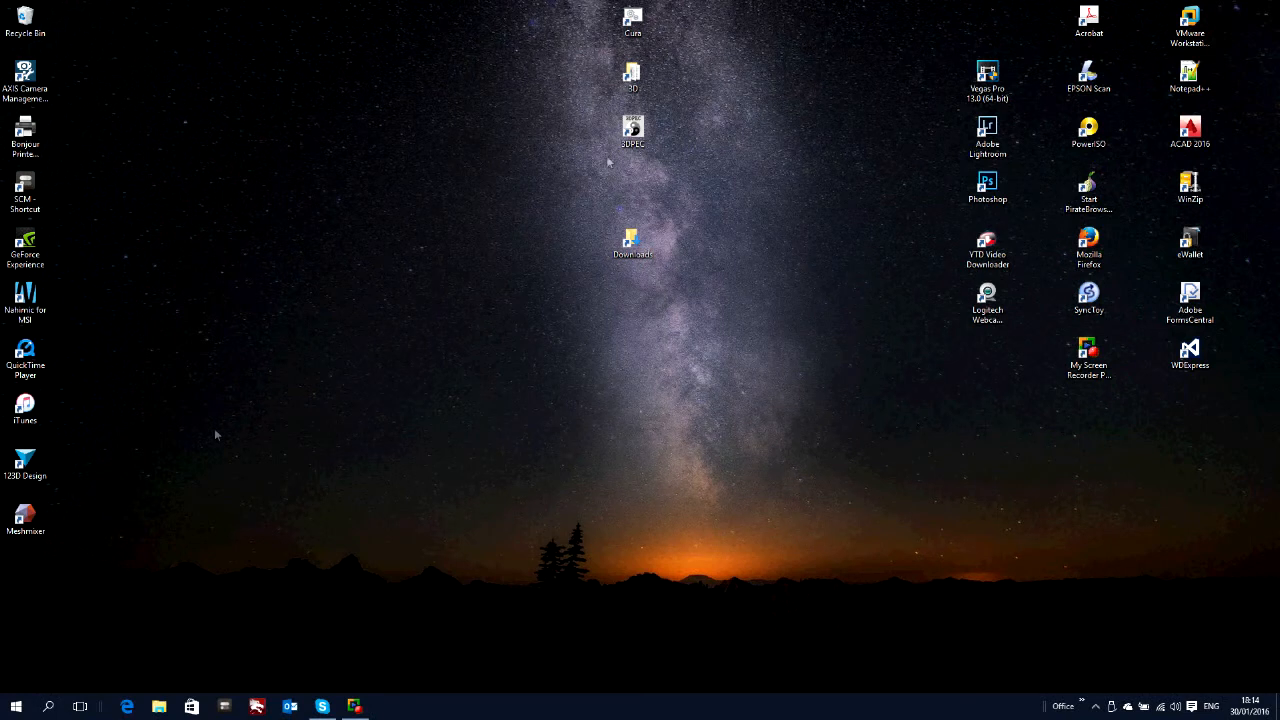
Relaunch Cura from the desktop and load the spoolDemo model from the Models folder
{"action": "double_click", "coordinate": [632, 22]}
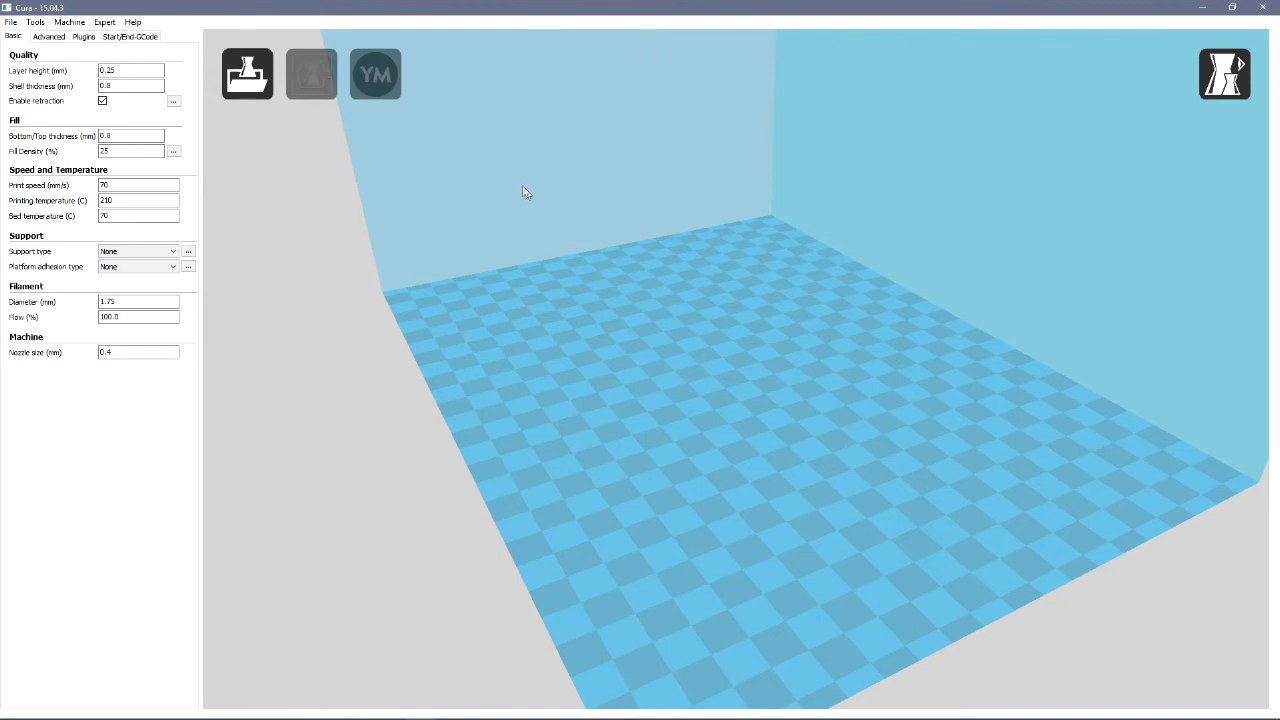
{"action": "left_click", "coordinate": [13, 24]}
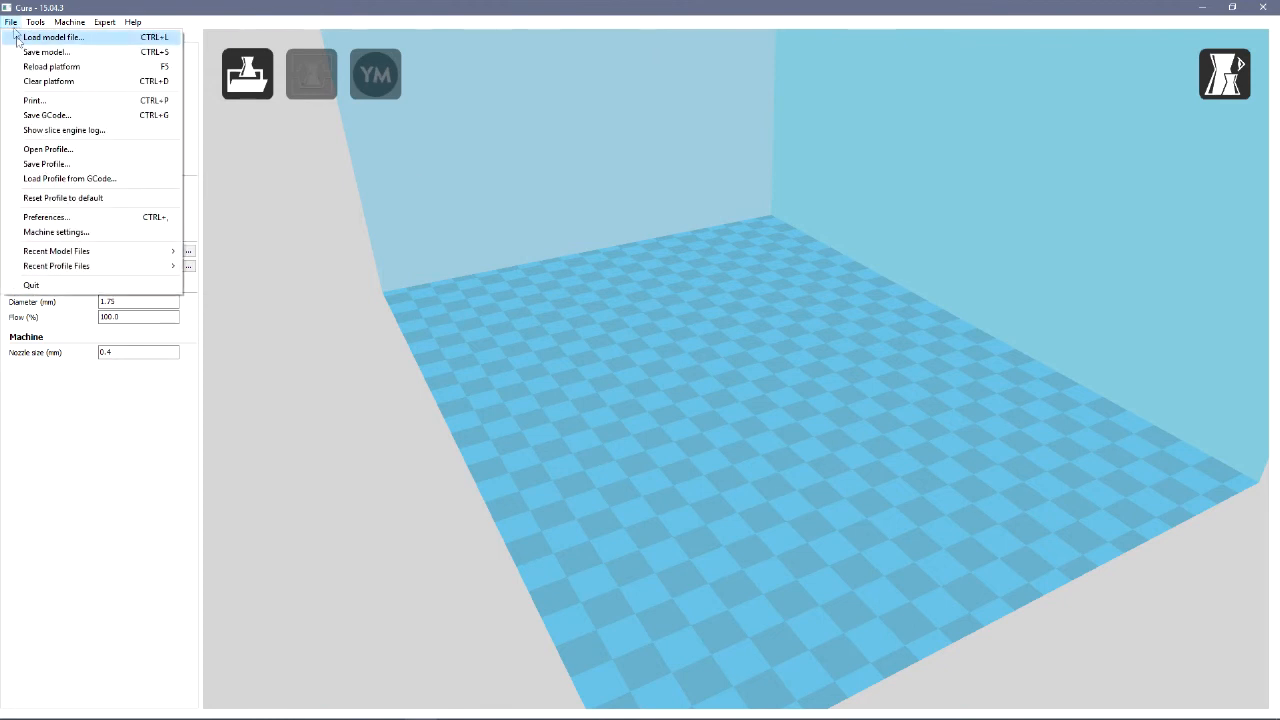
{"action": "left_click", "coordinate": [40, 37]}
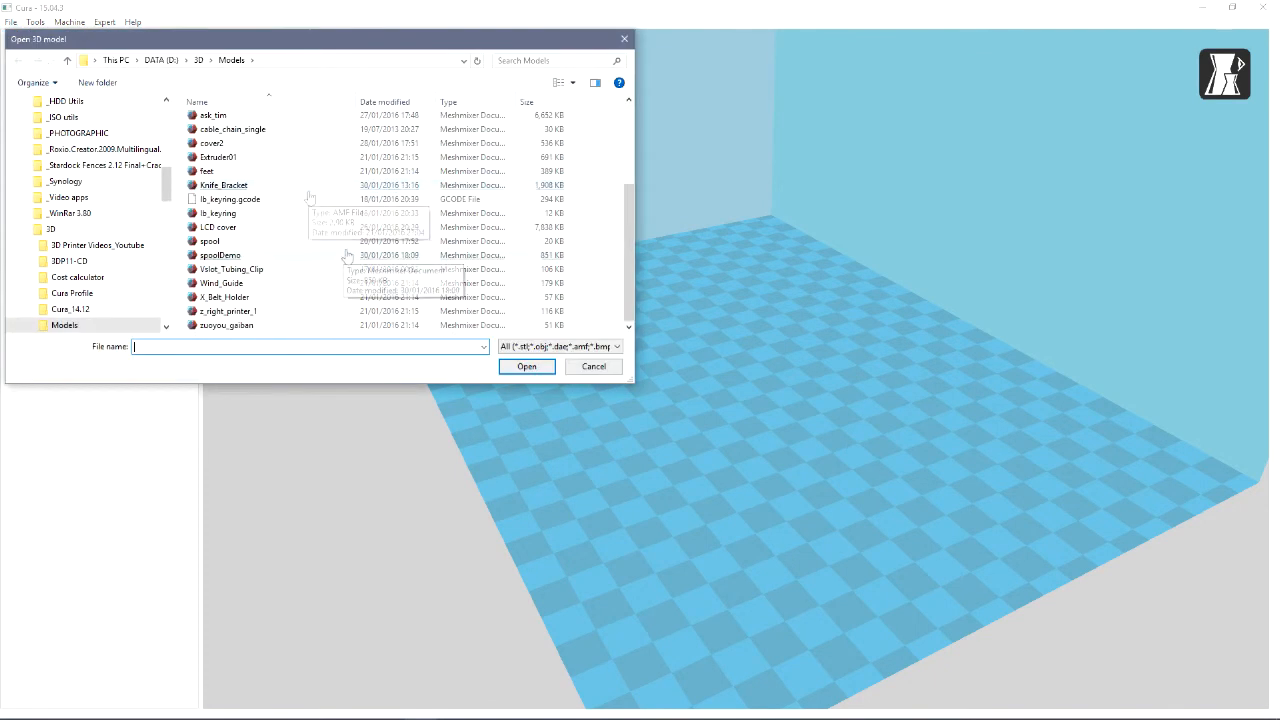
{"action": "double_click", "coordinate": [314, 257]}
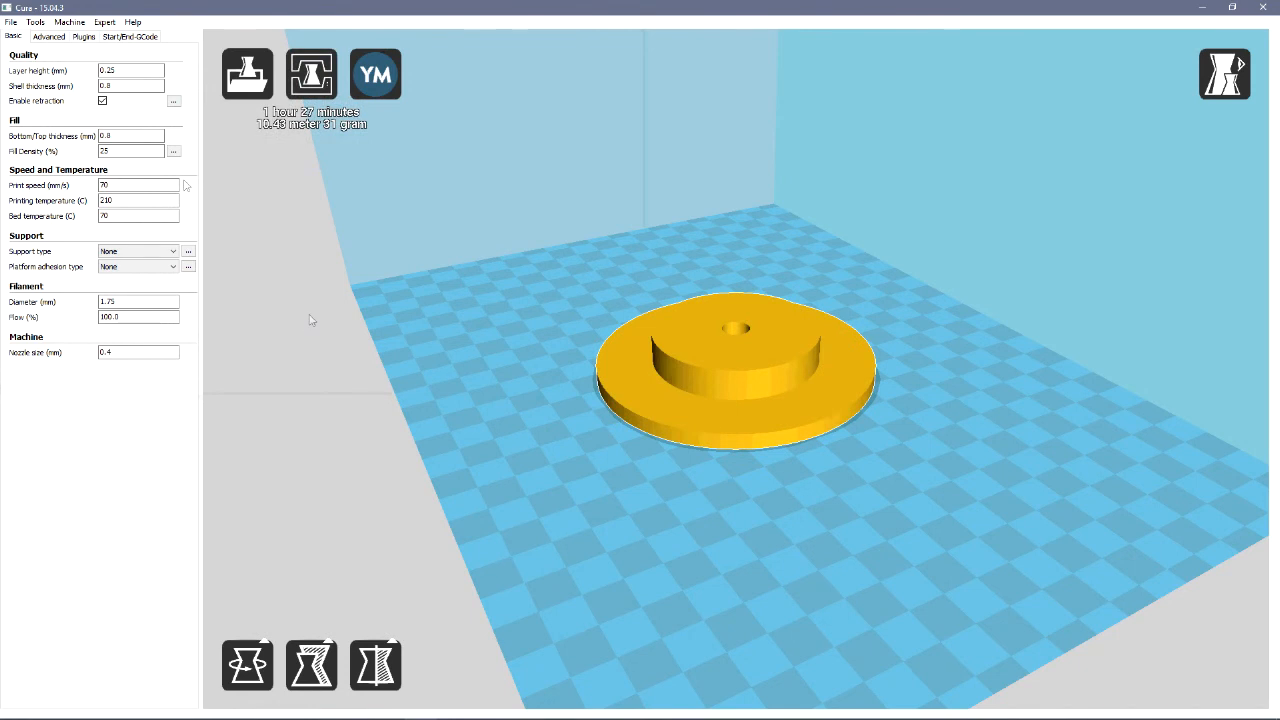
Start printing the spool directly on the printer connected to COM3
{"action": "left_click", "coordinate": [10, 22]}
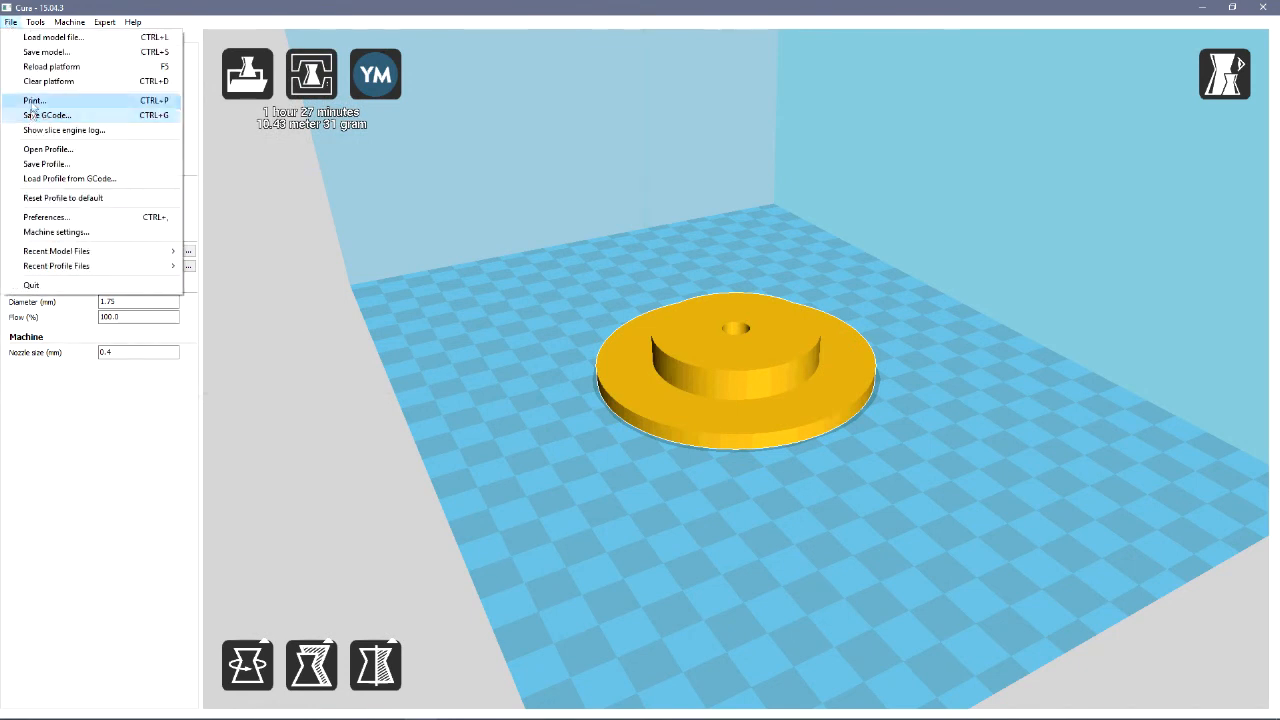
{"action": "left_click", "coordinate": [14, 24]}
{"action": "left_click", "coordinate": [11, 25]}
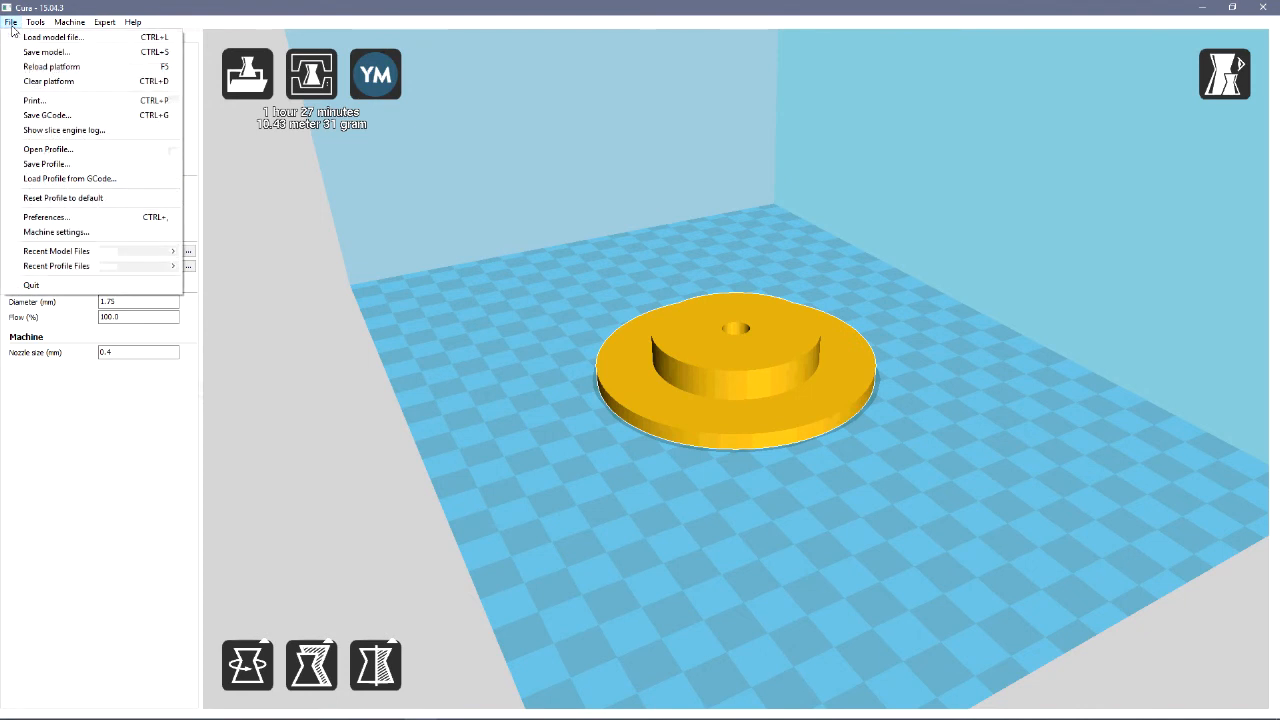
{"action": "left_click", "coordinate": [40, 100]}
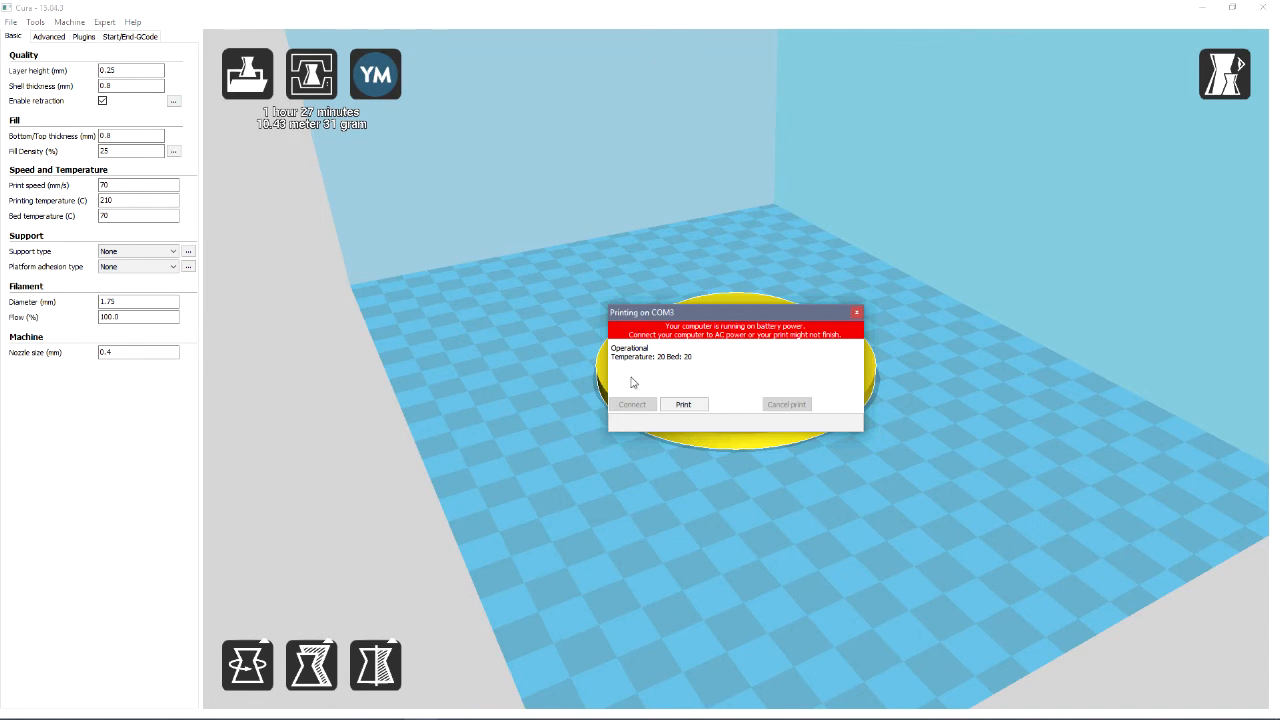
{"action": "left_click", "coordinate": [684, 406]}
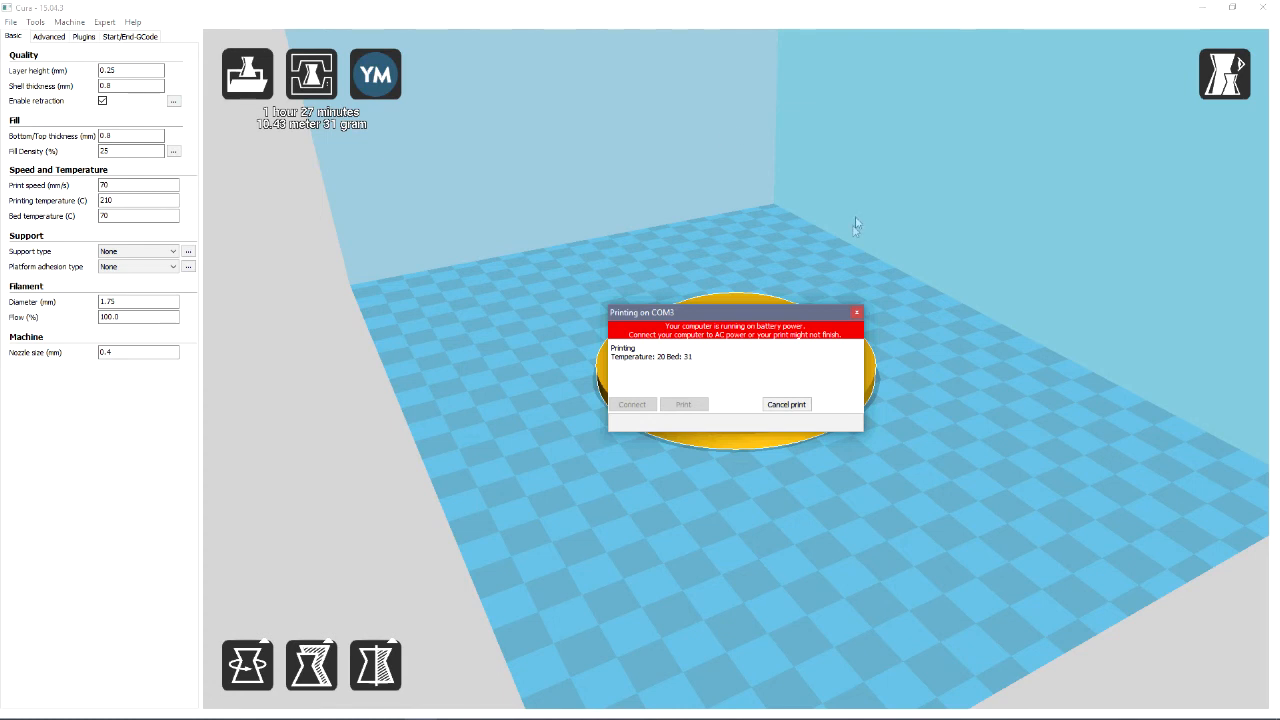
Cancel the running print and close Cura together with its console window
{"action": "left_click", "coordinate": [798, 406]}
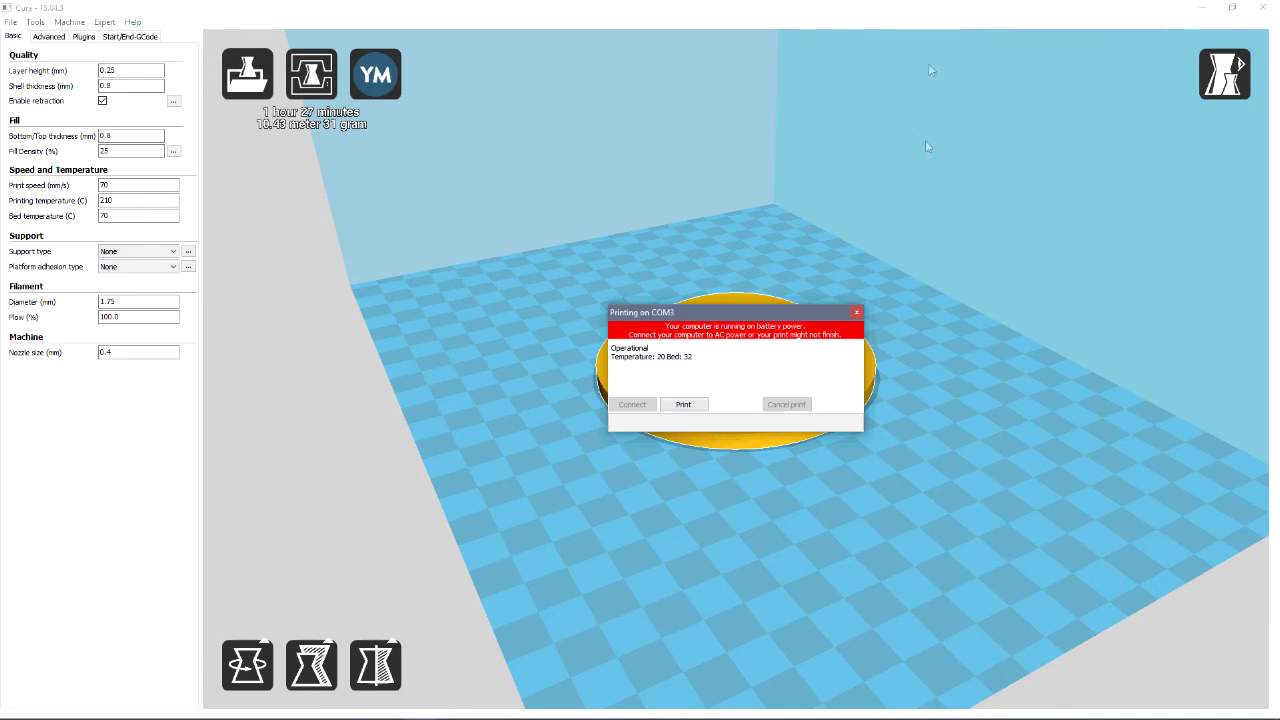
{"action": "left_click", "coordinate": [1263, 8]}
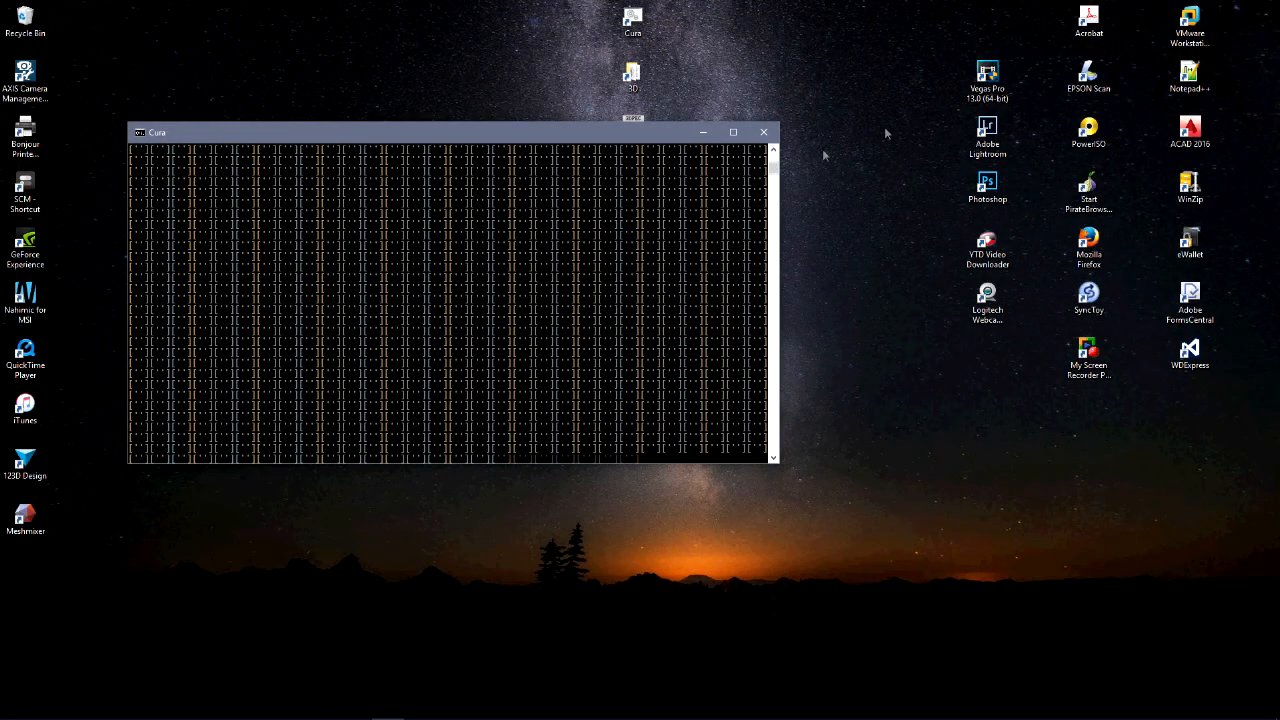
{"action": "left_click", "coordinate": [771, 136]}
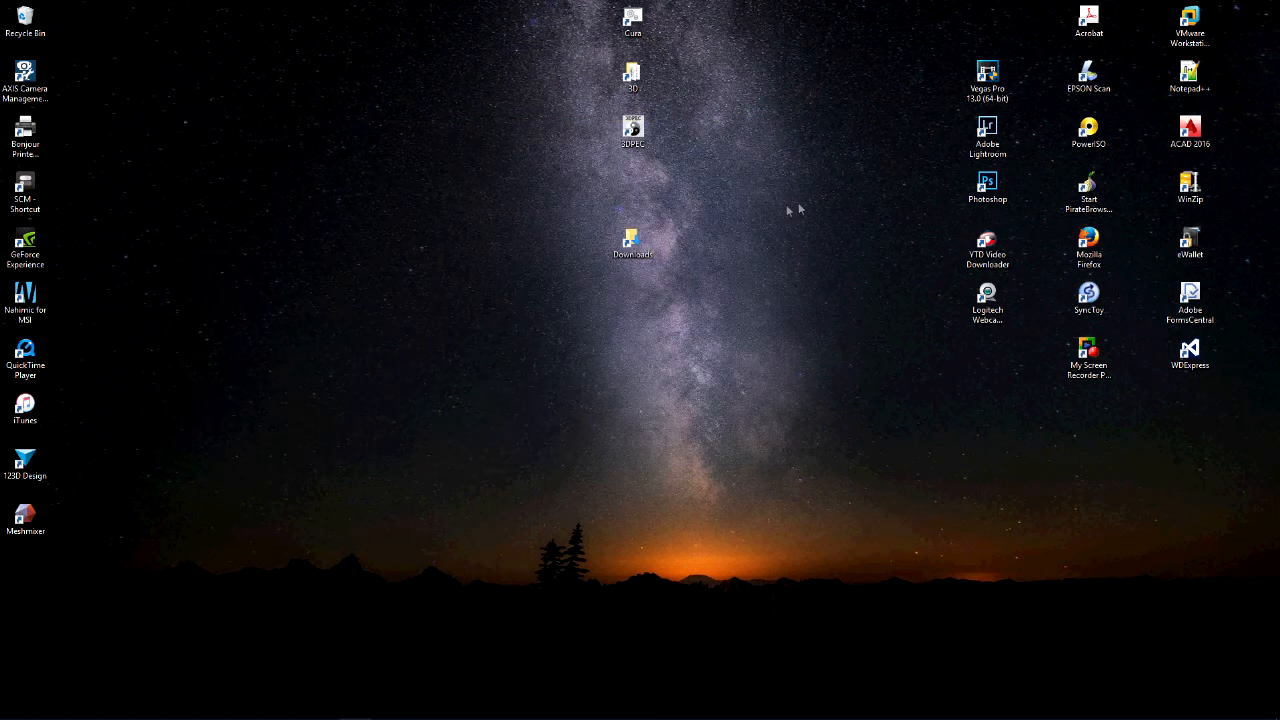